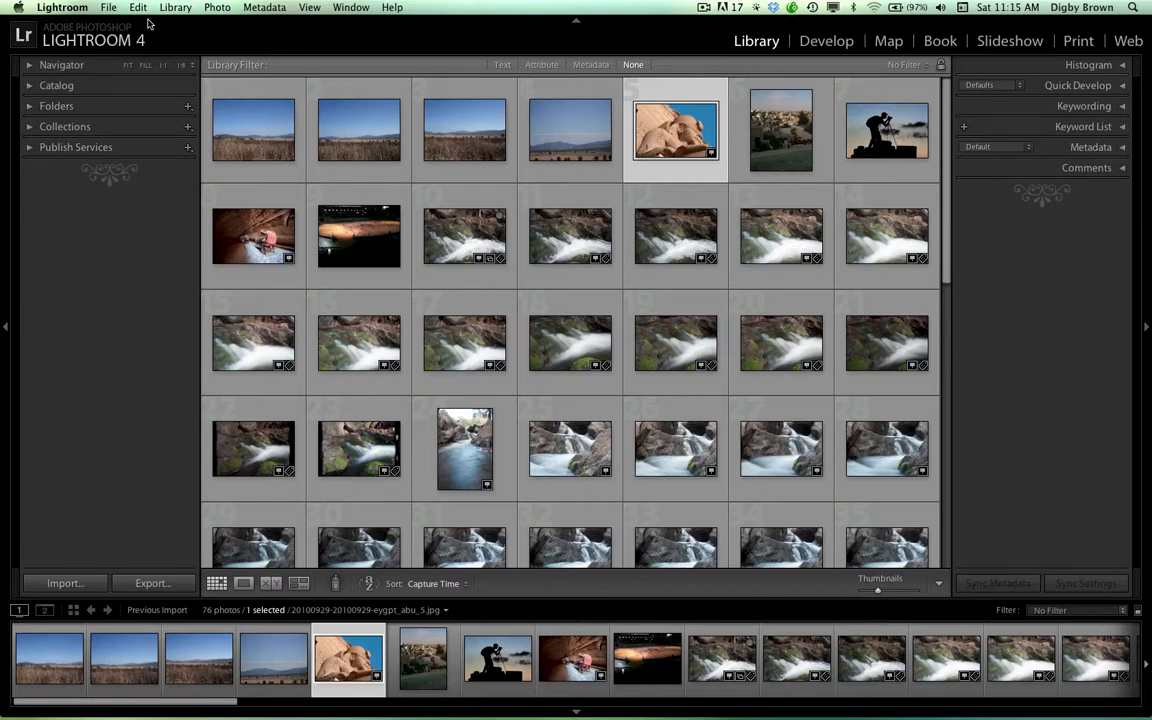
Open the Preferences and look through the General, Presets, External Editing, File Handling and Interface settings
click(128, 7)
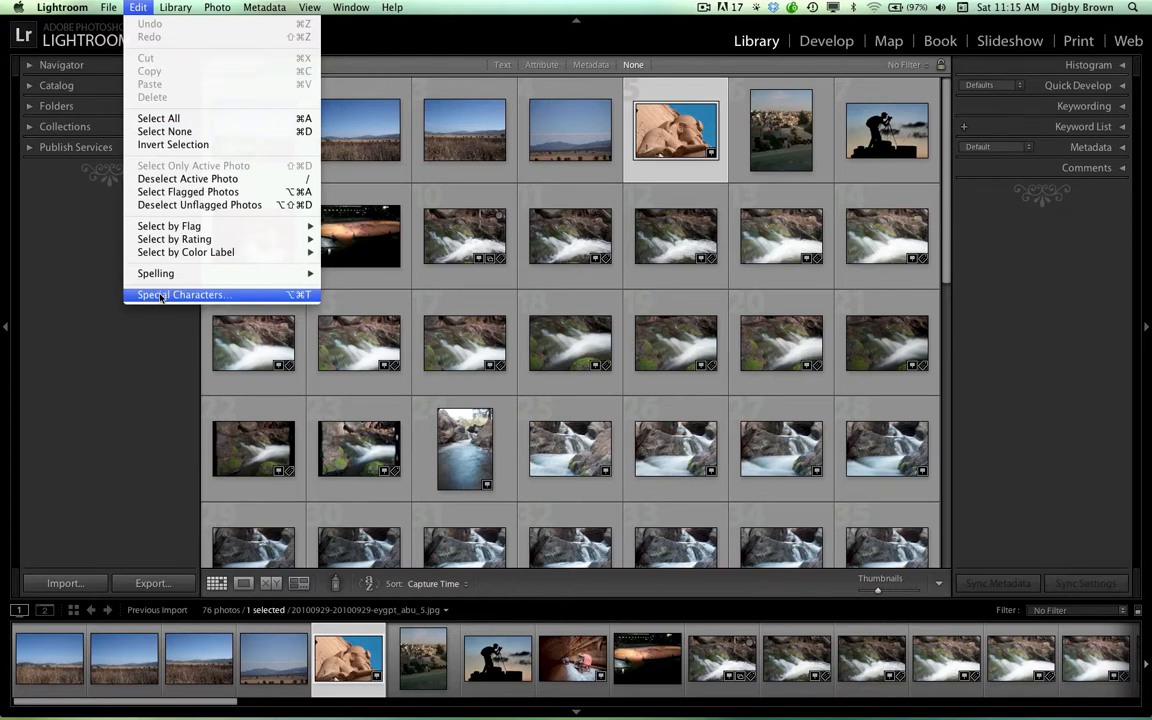
mouse_move(62, 9)
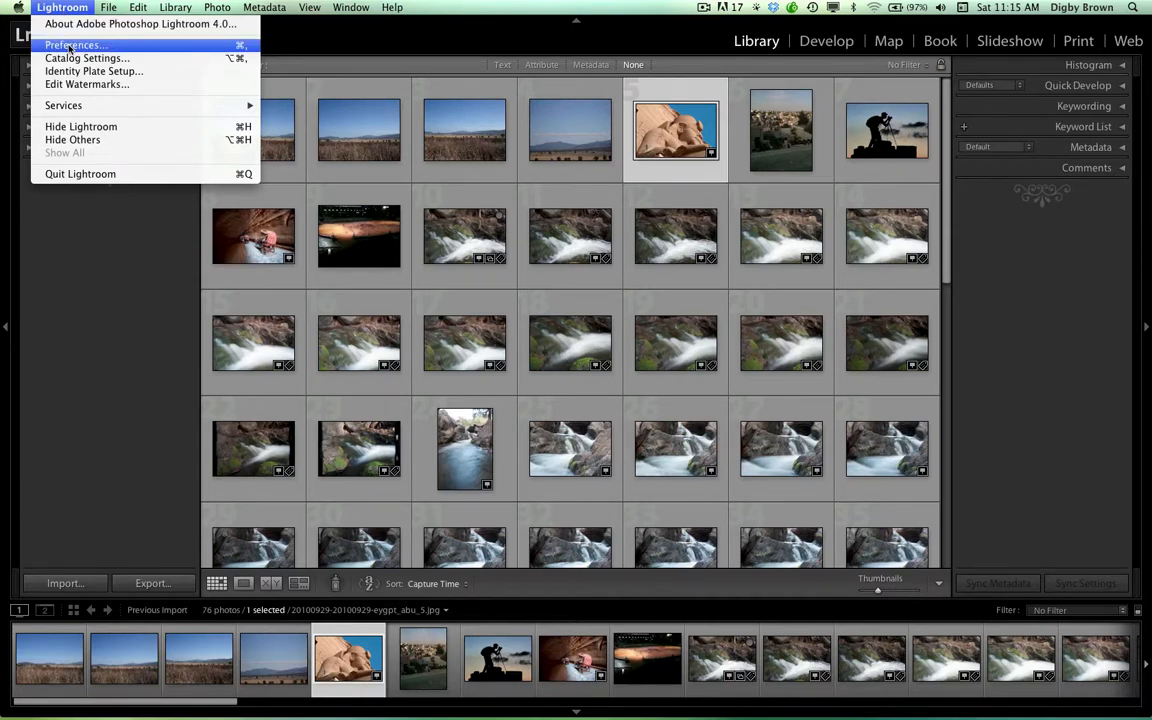
click(70, 45)
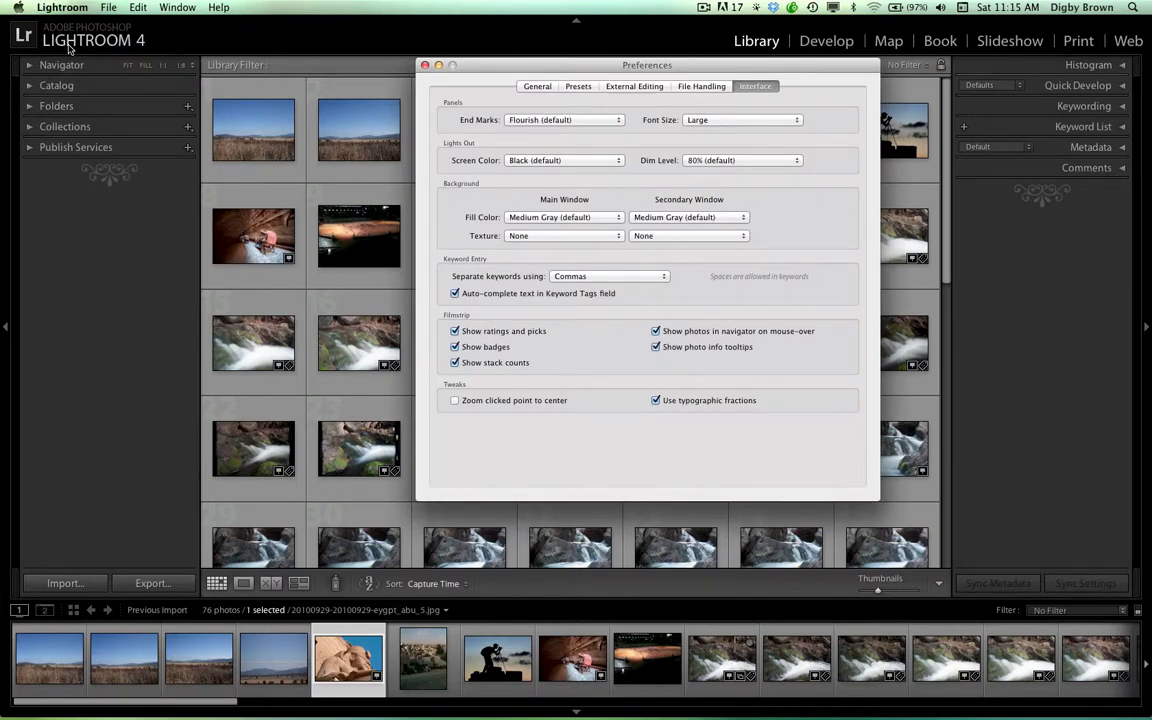
click(535, 87)
click(578, 86)
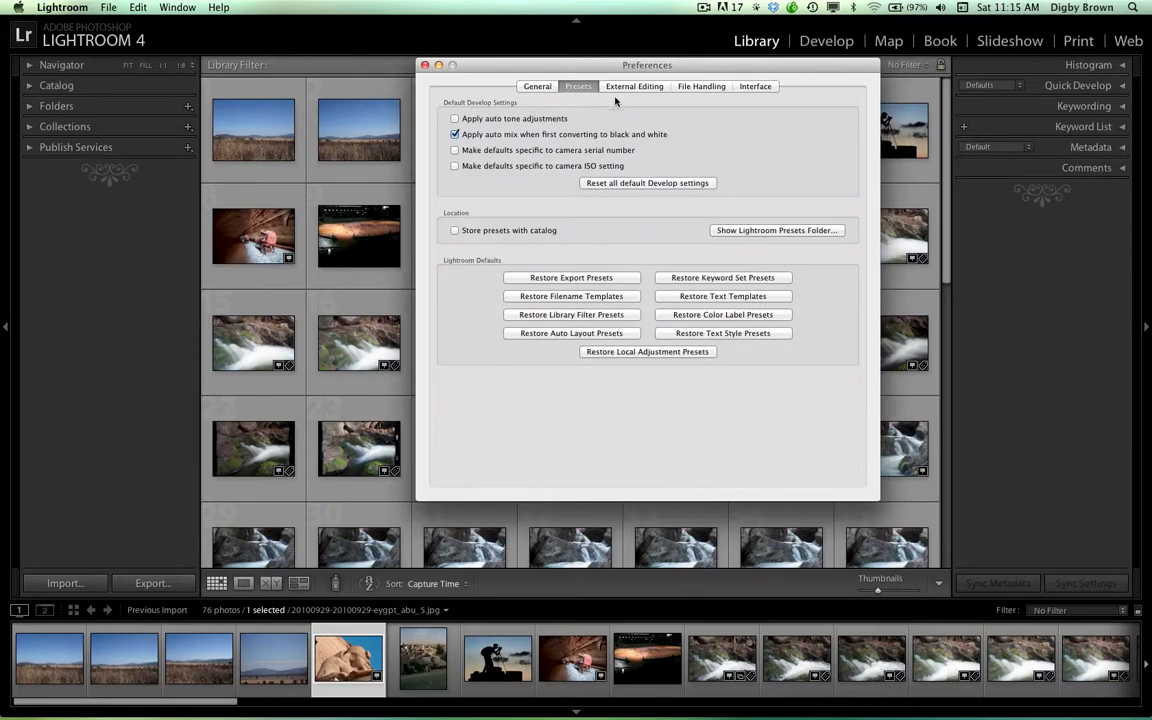
click(620, 87)
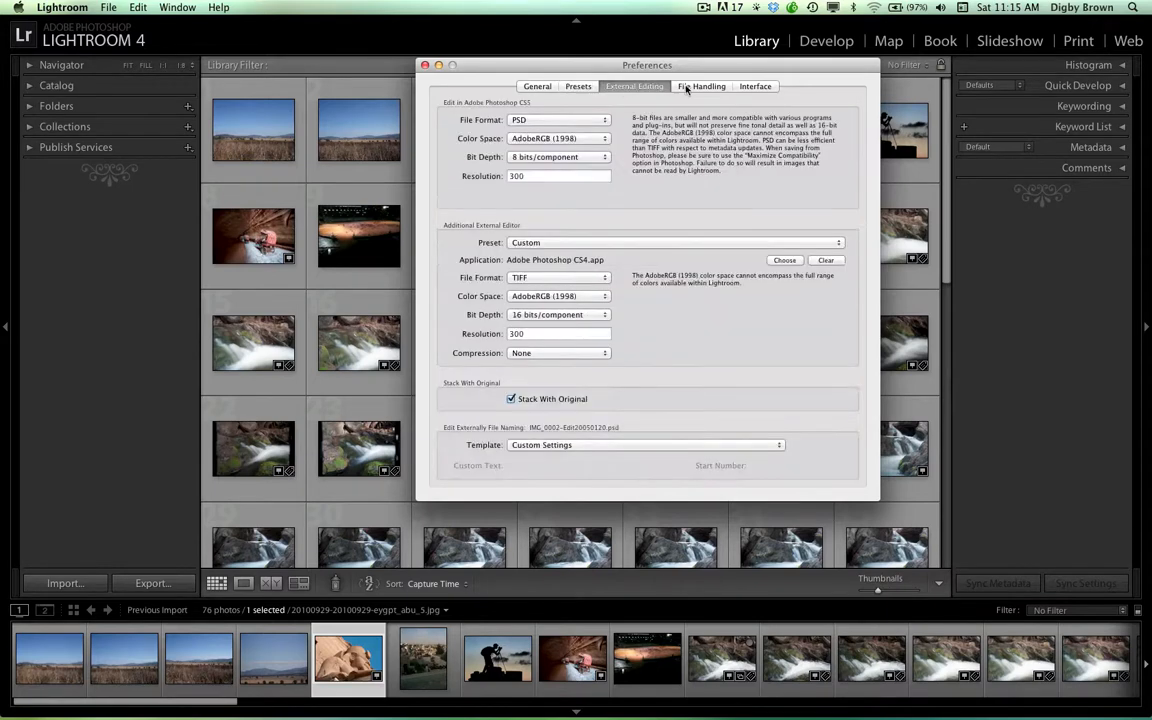
click(701, 86)
click(752, 87)
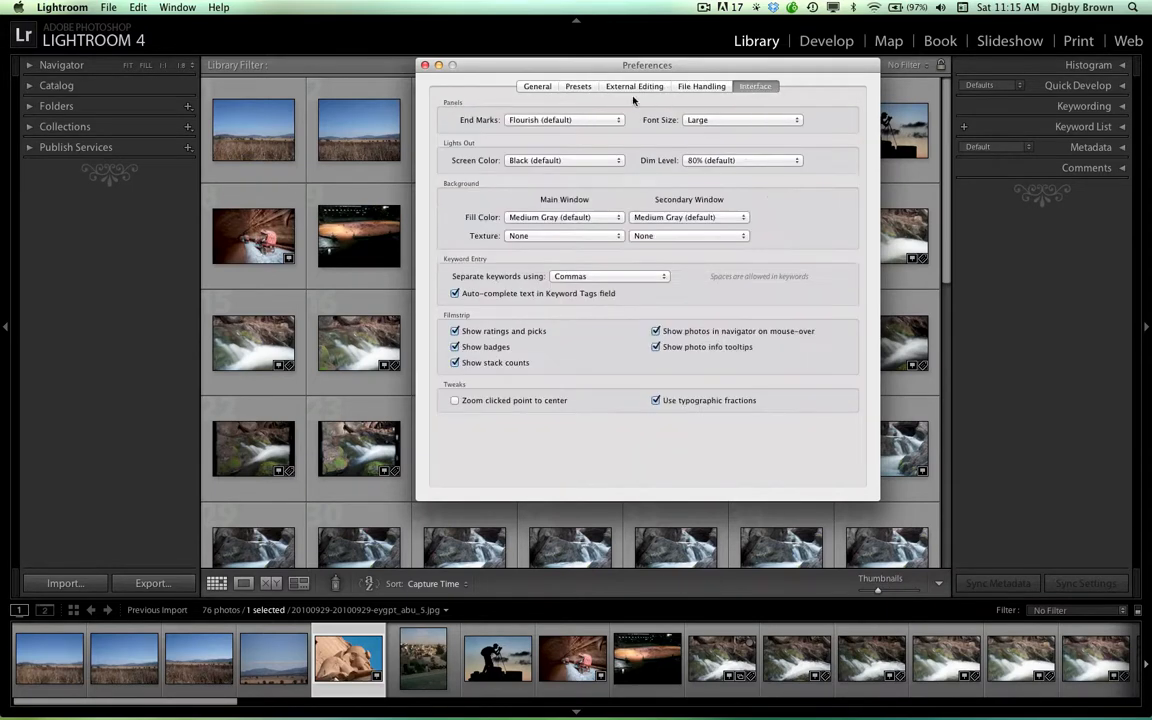
In the General preferences, enable automatic checks for updates and keep the startup catalog on Prompt me when starting Lightroom
click(540, 87)
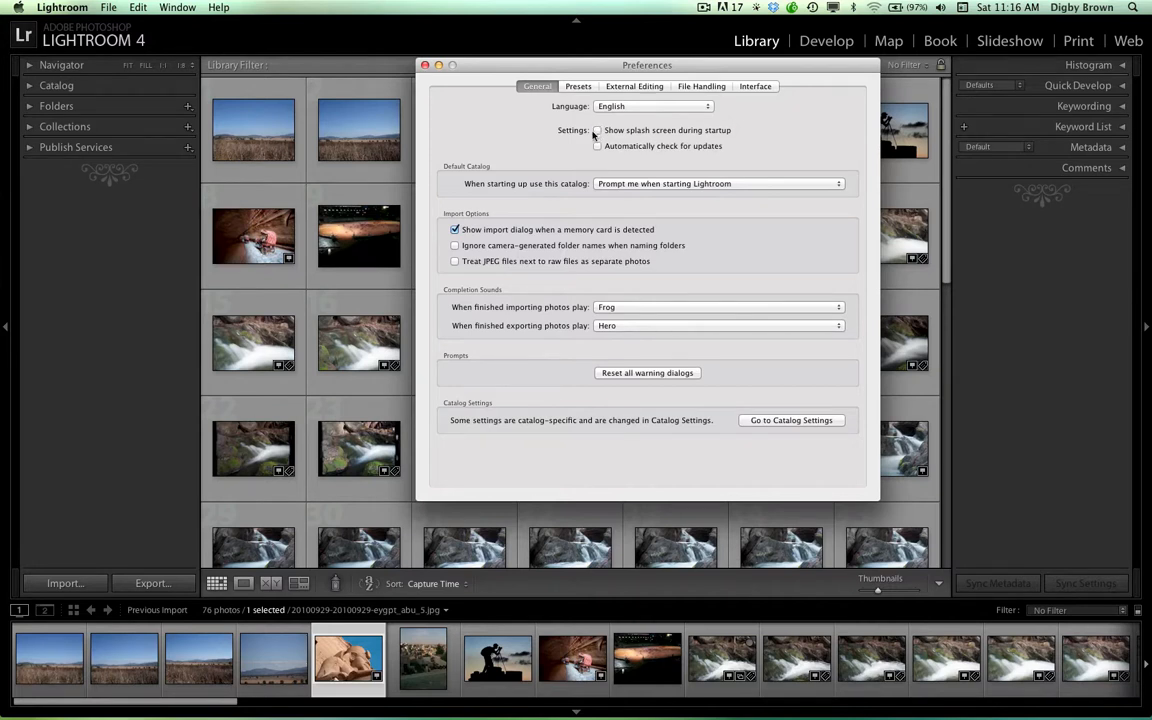
click(643, 148)
click(838, 185)
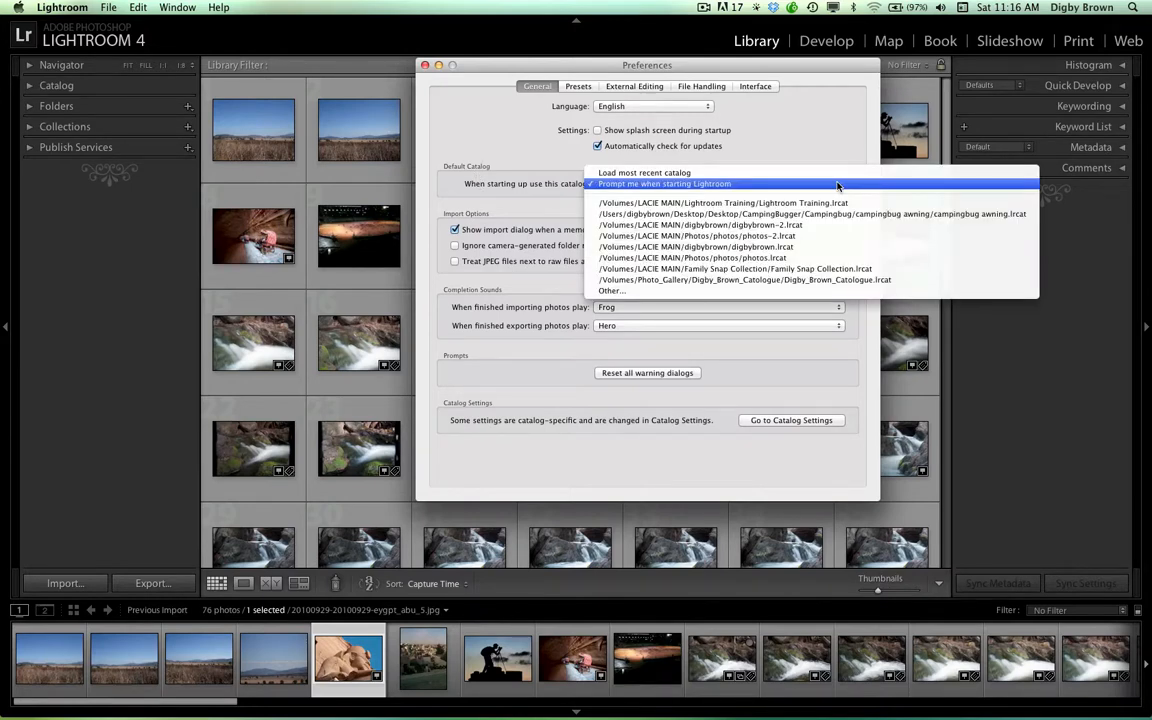
click(706, 186)
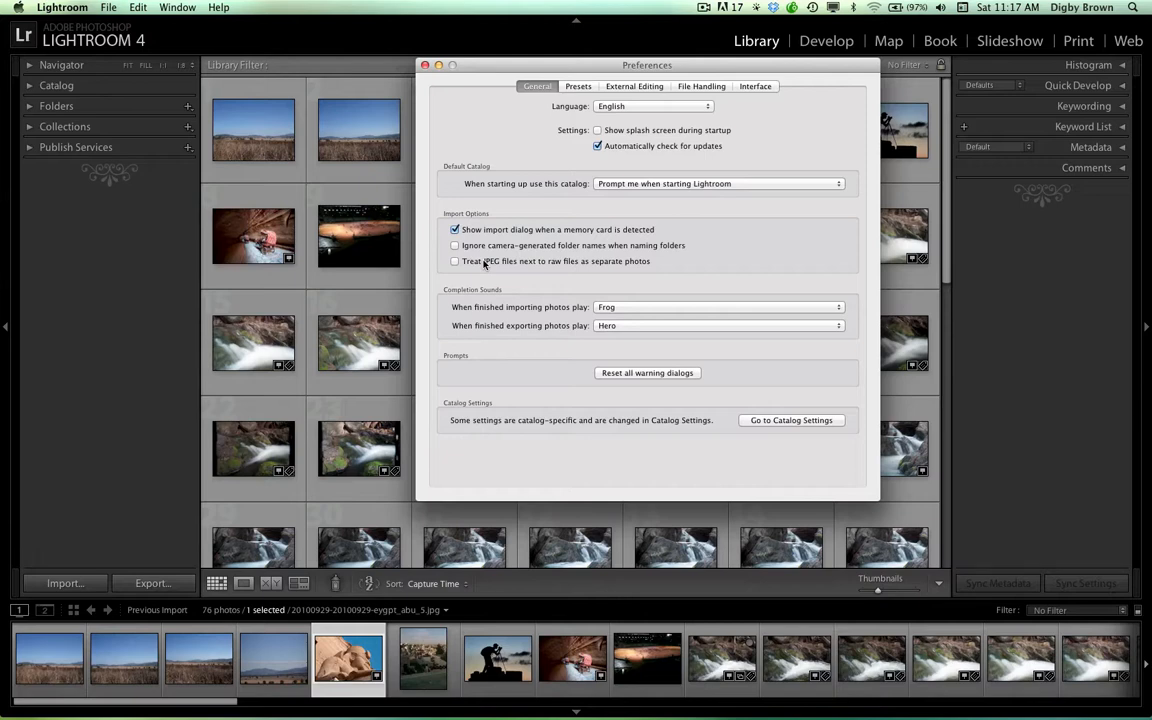
Look over the Presets preferences, and in External Editing switch the Photoshop CS5 file format to TIFF and back to PSD
click(577, 88)
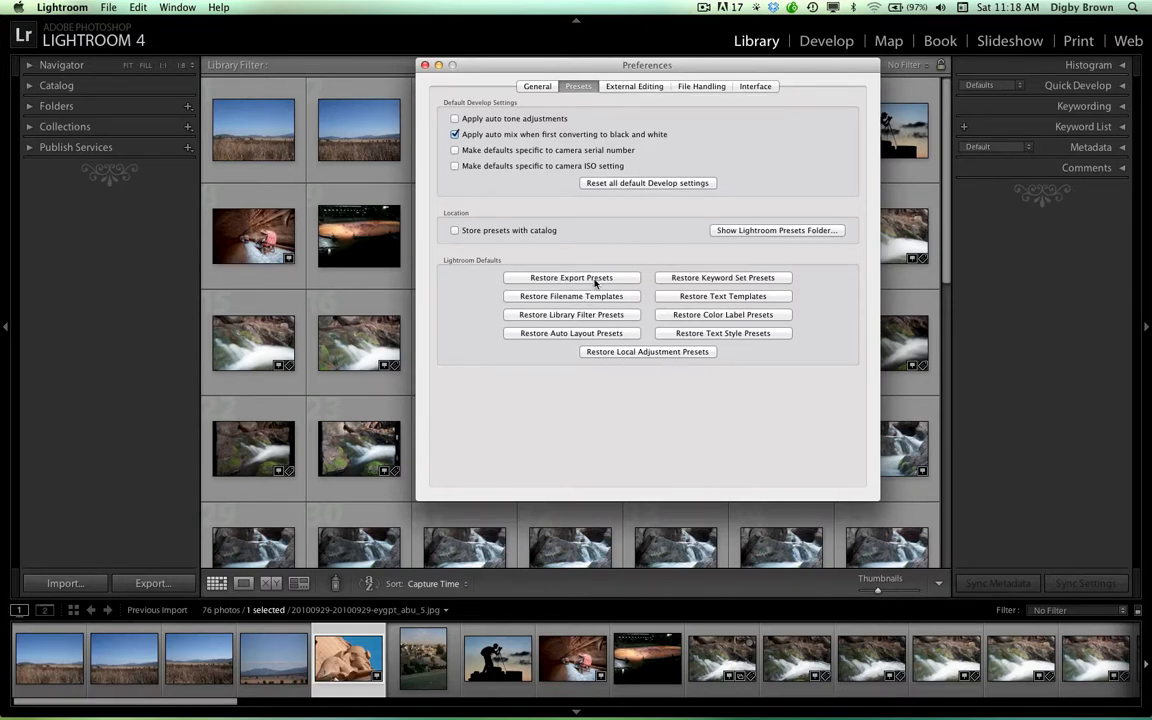
click(640, 87)
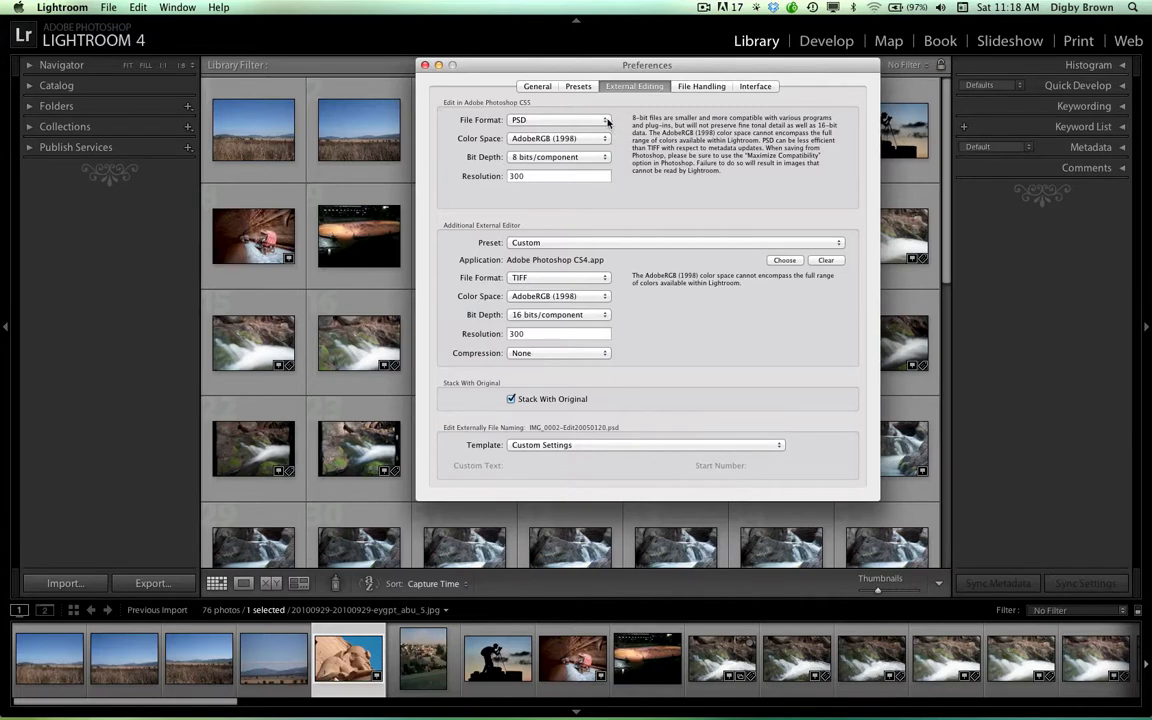
click(555, 120)
click(583, 110)
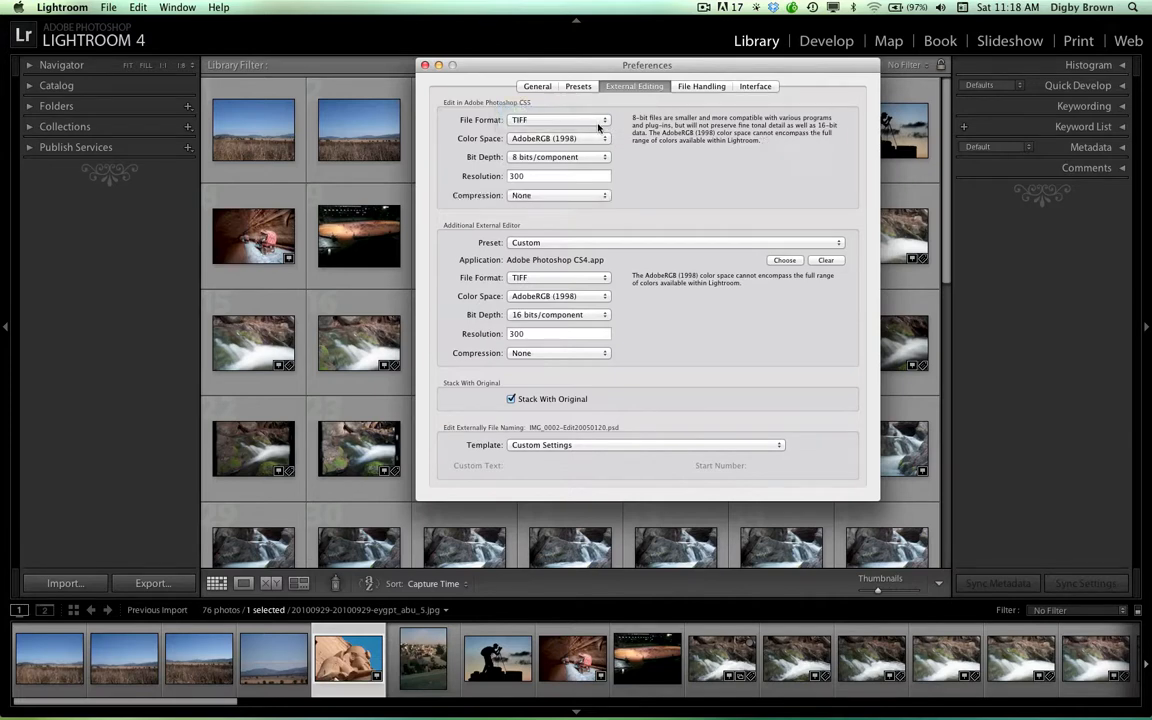
click(604, 120)
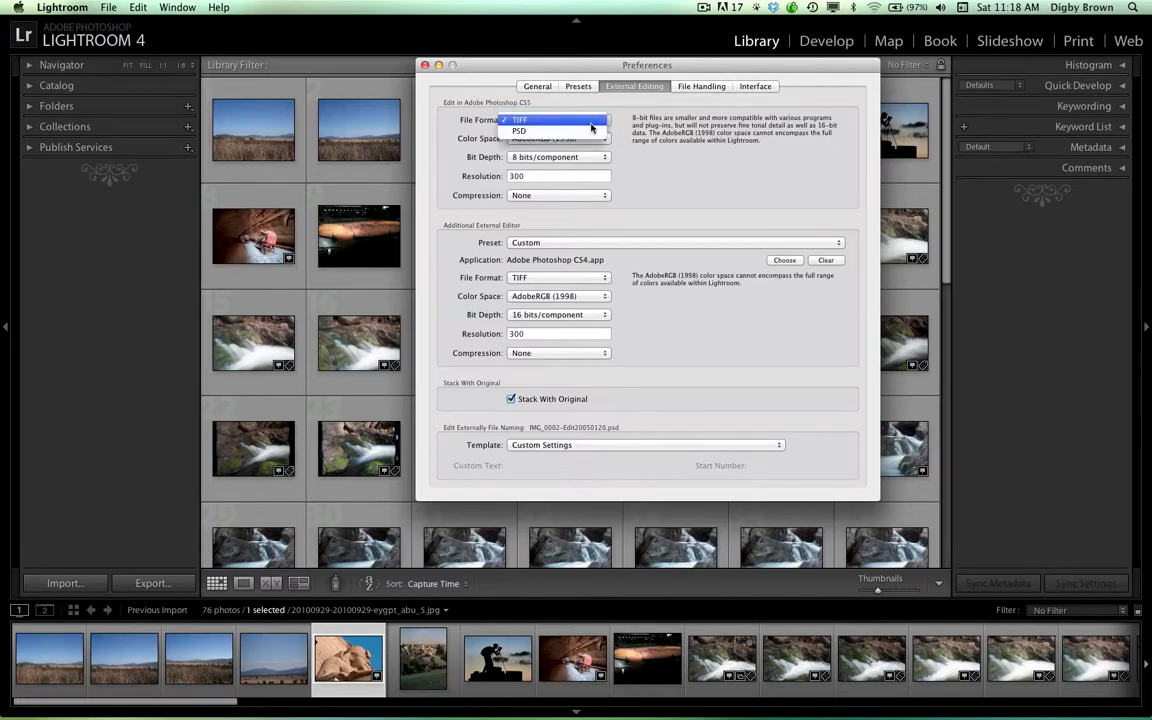
click(588, 134)
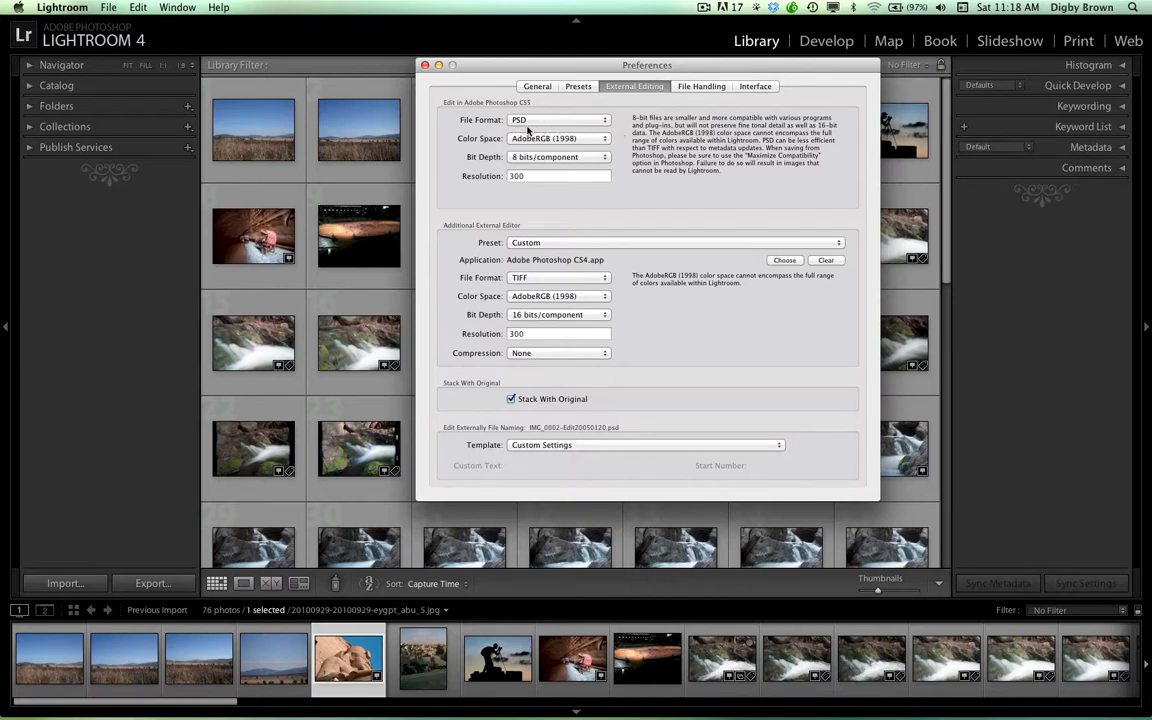
For Photoshop CS5, keep the AdobeRGB (1998) color space and switch the bit depth to 16 bits/component and back to 8 bits/component
click(604, 140)
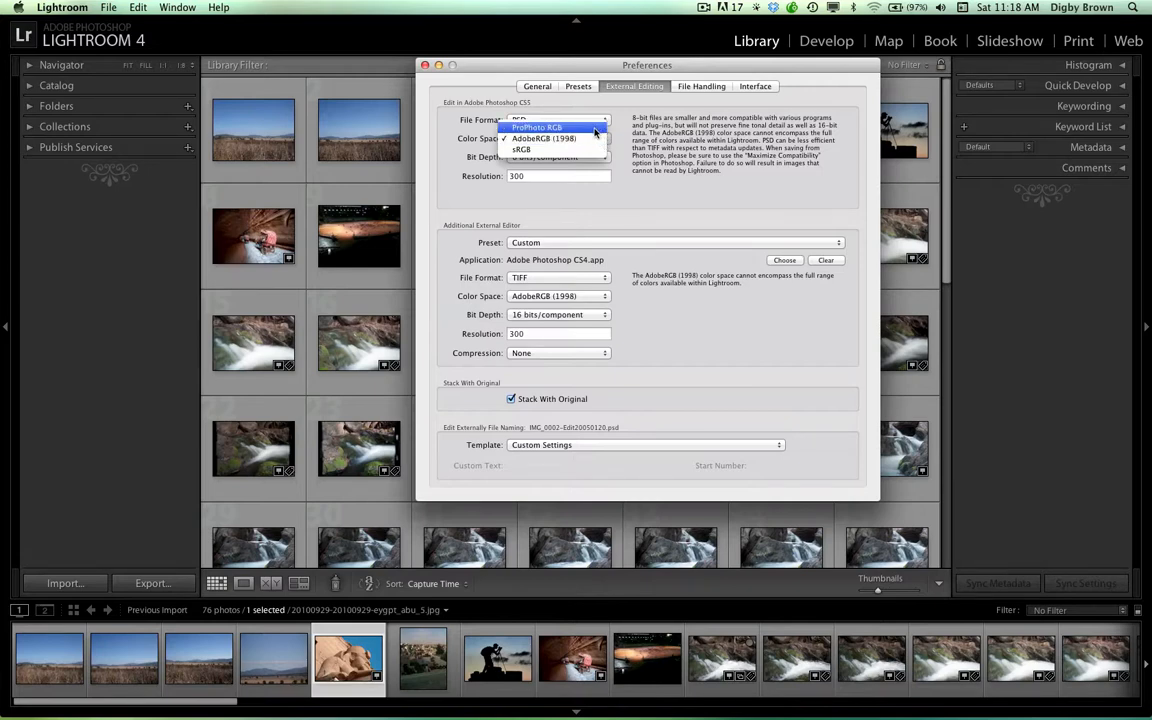
click(590, 141)
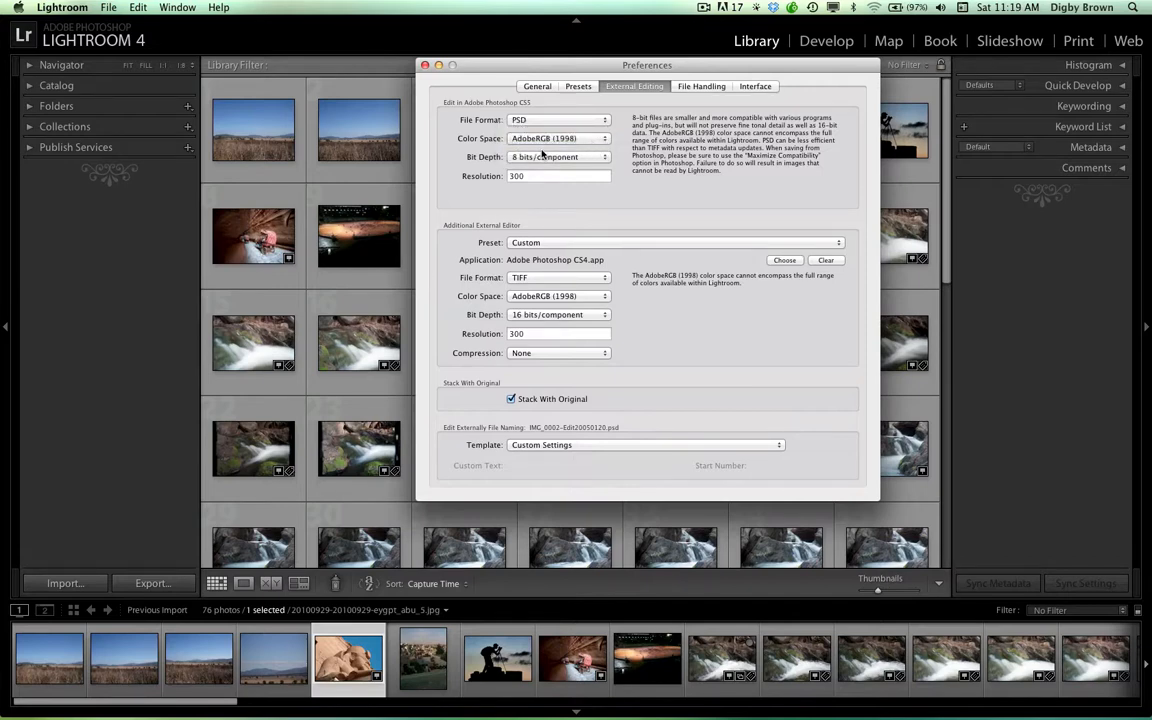
click(605, 158)
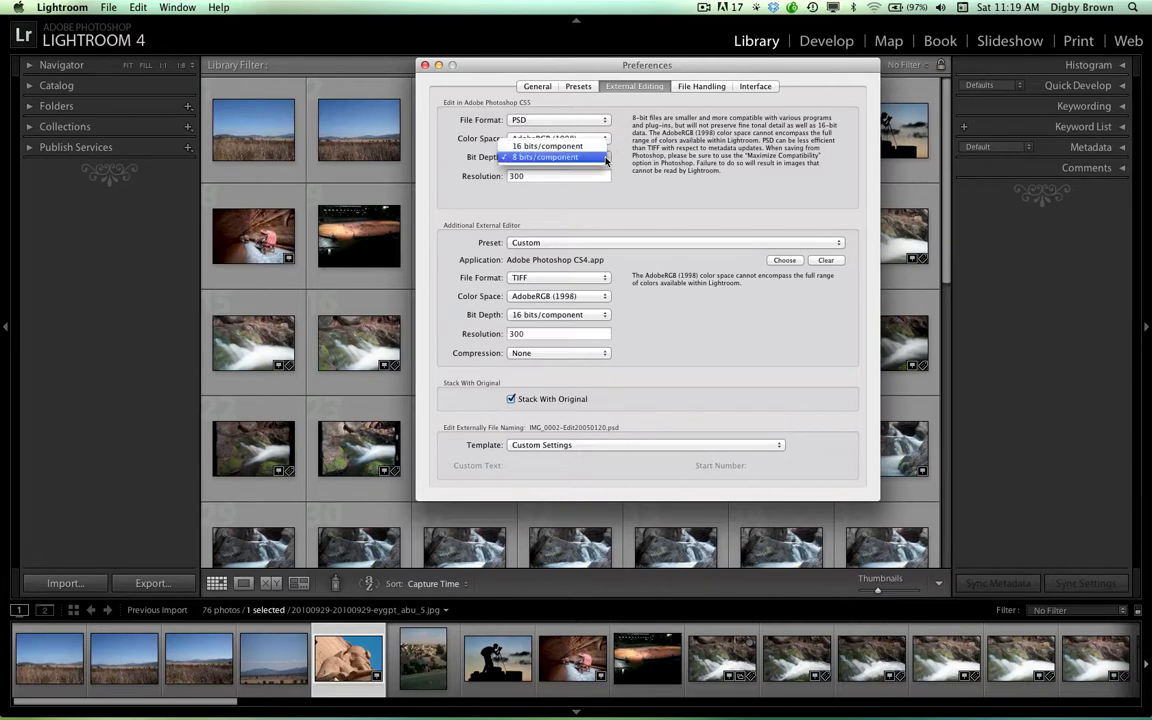
click(594, 151)
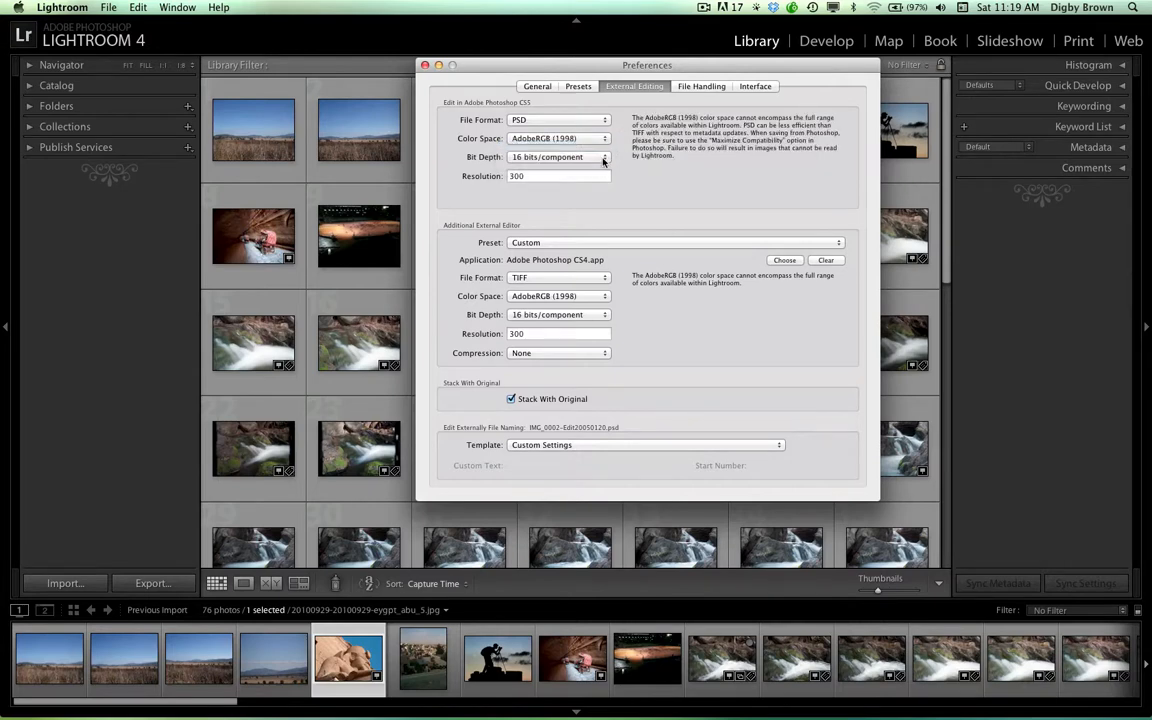
click(594, 153)
click(594, 172)
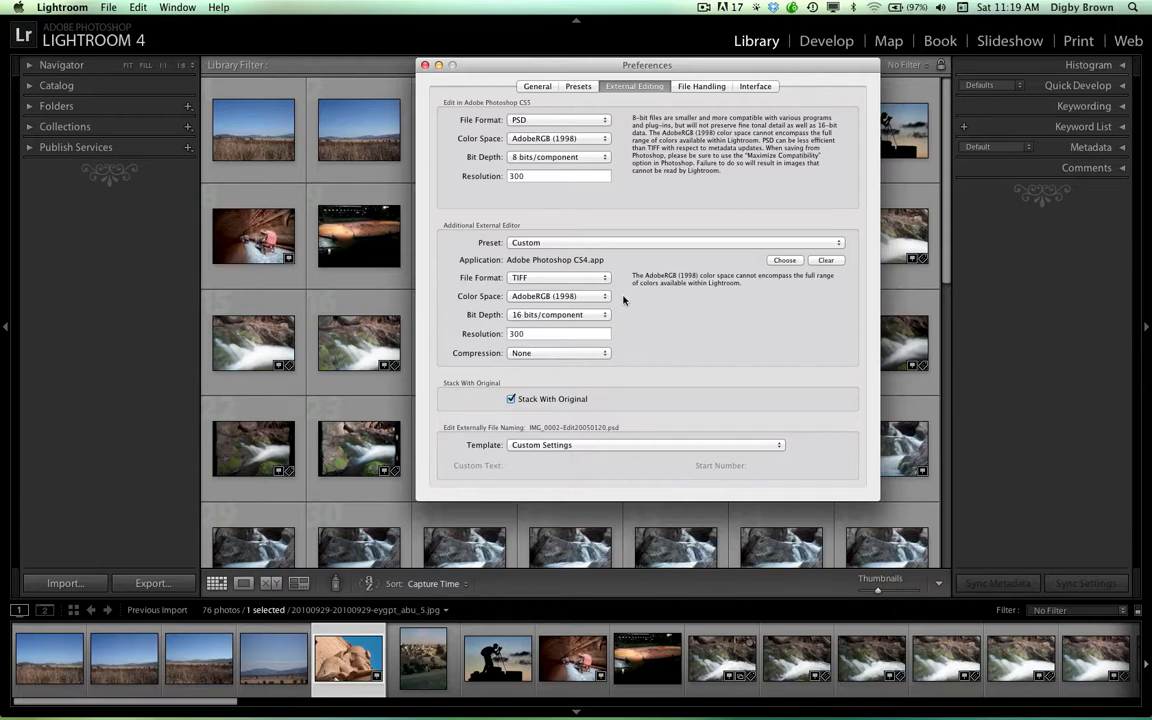
Choose Adobe Illustrator CS5.app from the Applications folder as the additional external editor
click(775, 262)
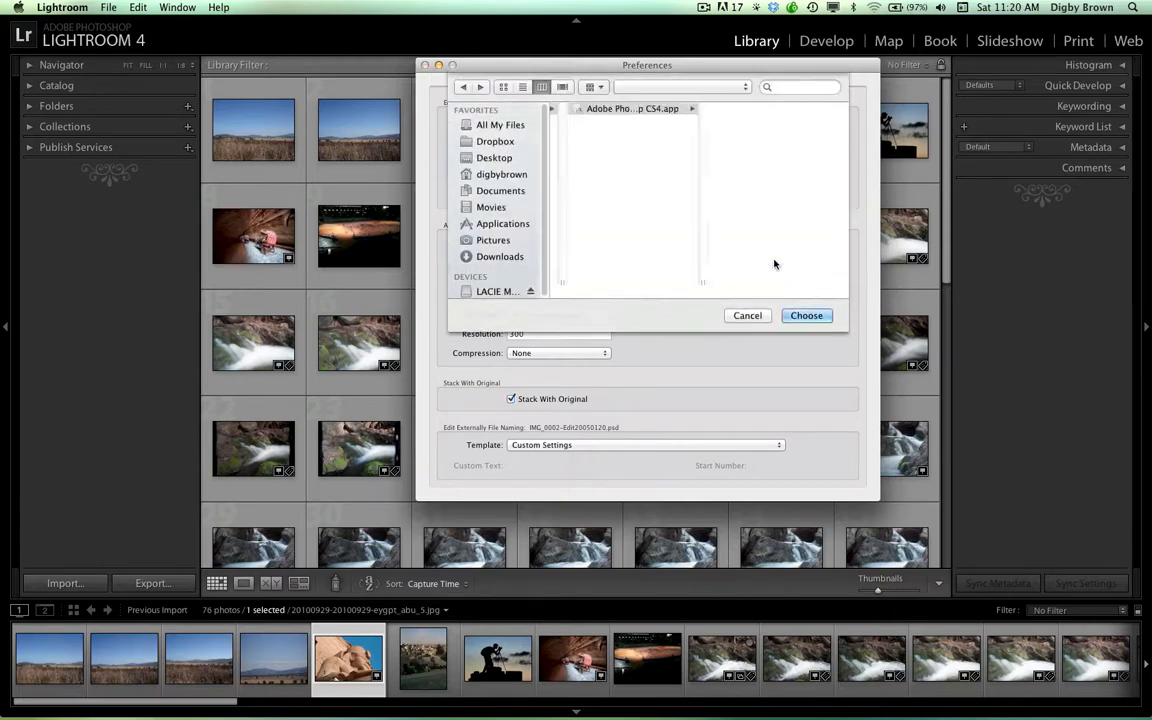
click(485, 224)
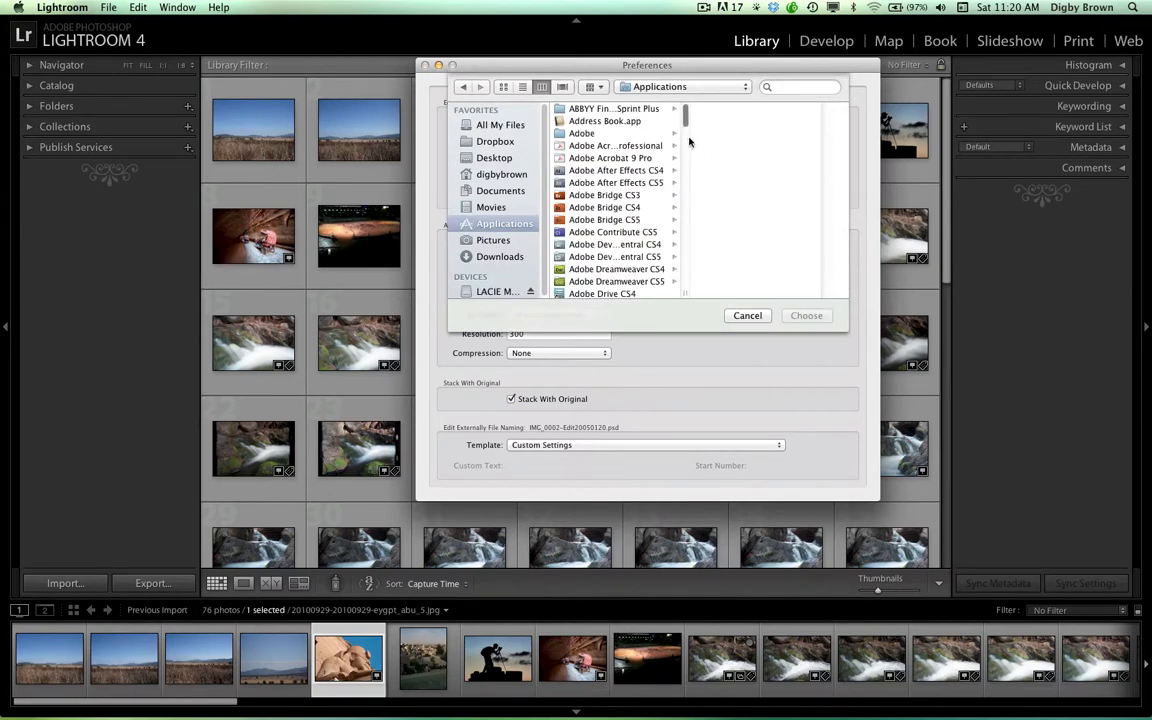
drag(686, 116, 691, 149)
click(590, 212)
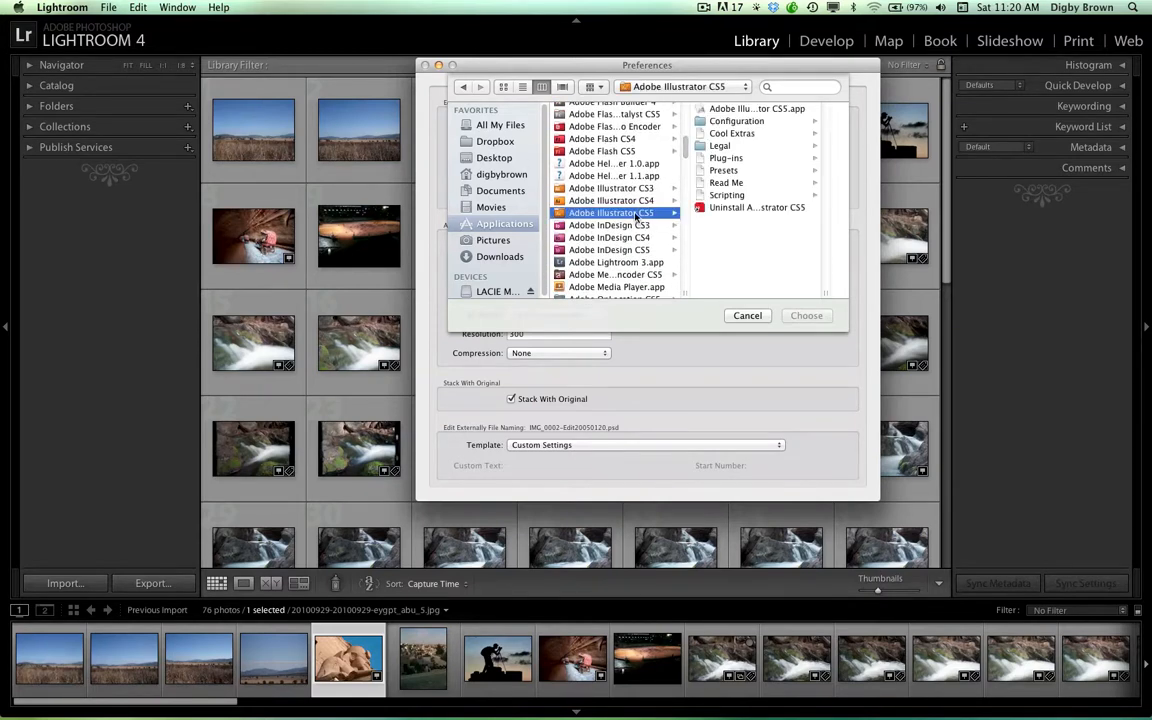
click(715, 110)
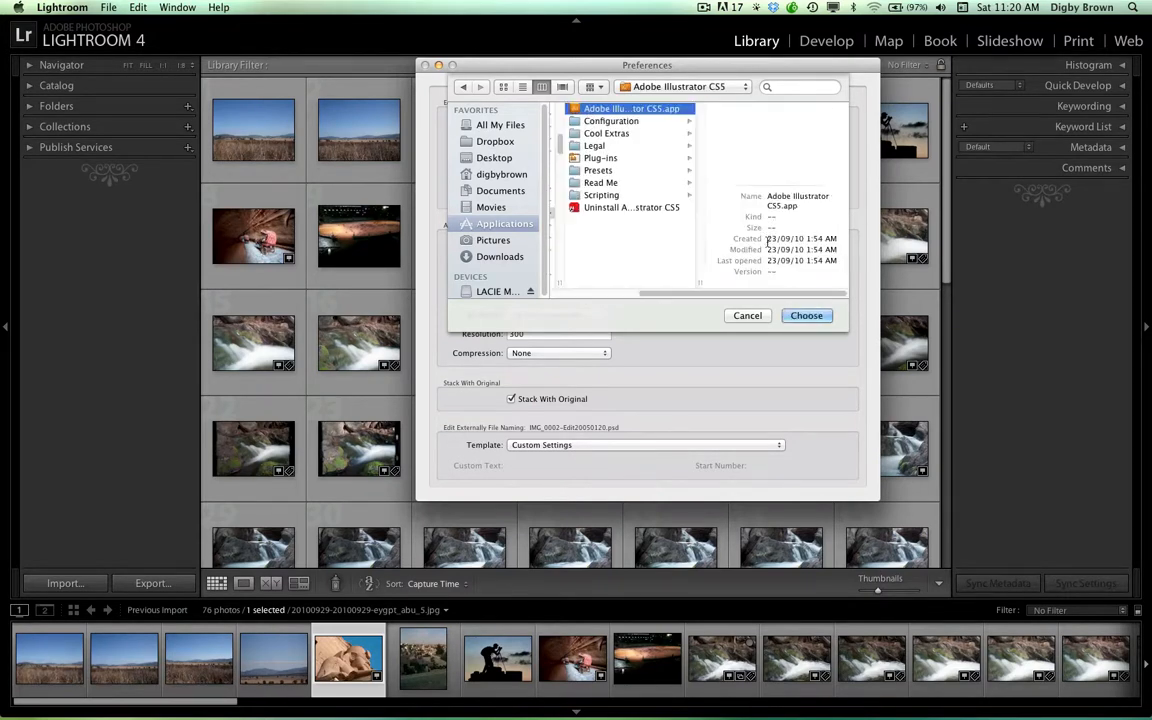
click(800, 317)
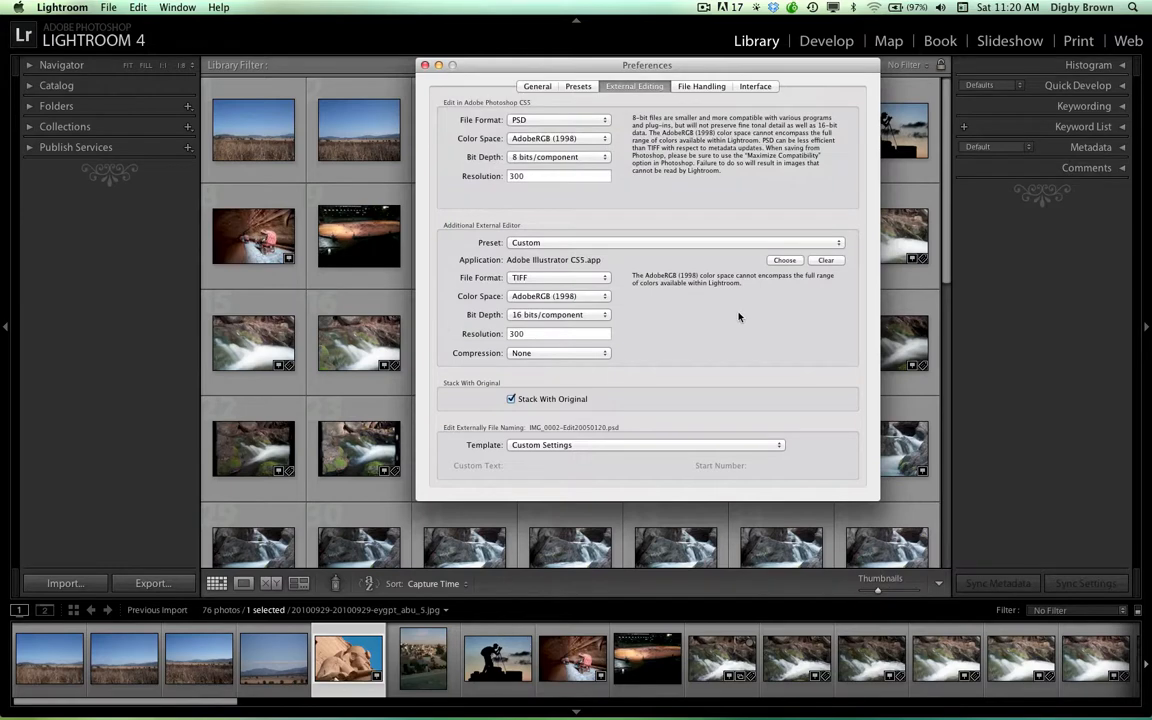
Set the additional external editor's file format to PSD and its bit depth to 8 bits/component
click(606, 278)
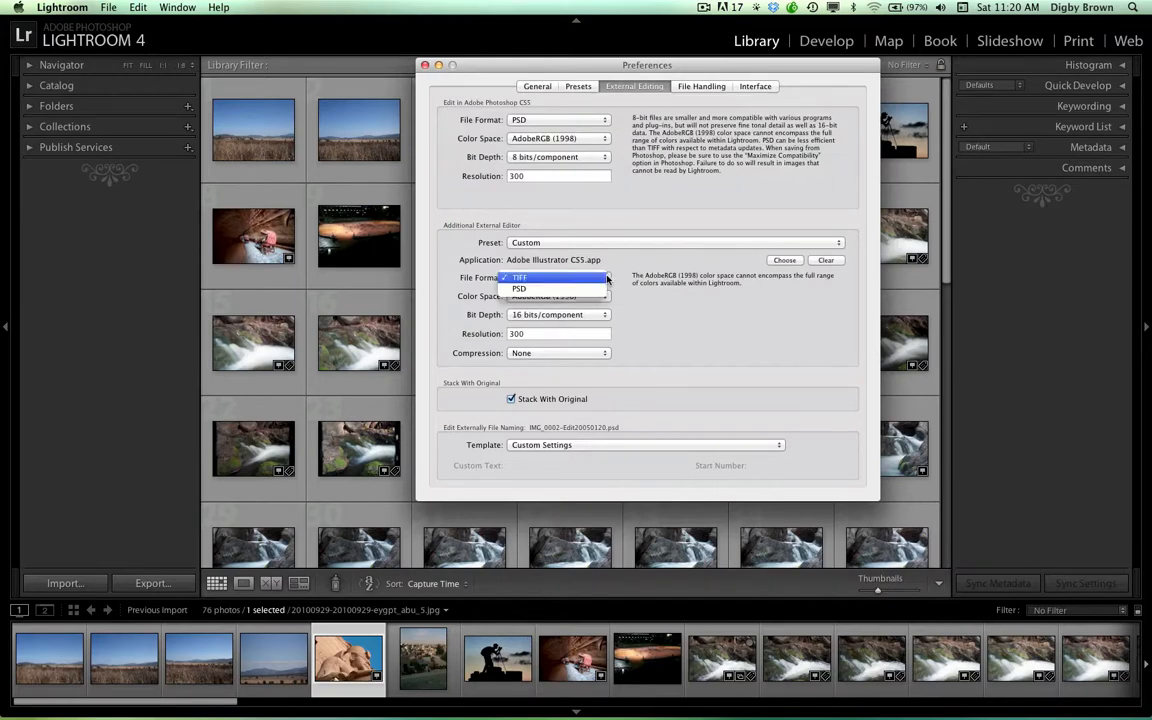
click(599, 289)
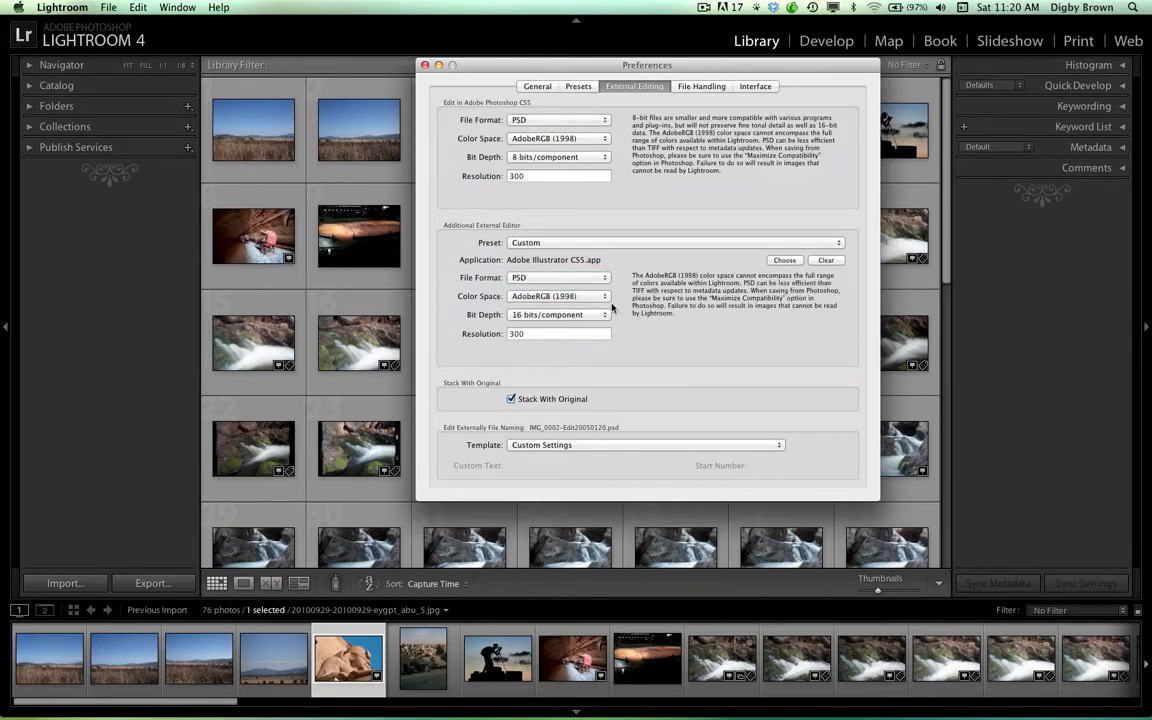
click(598, 315)
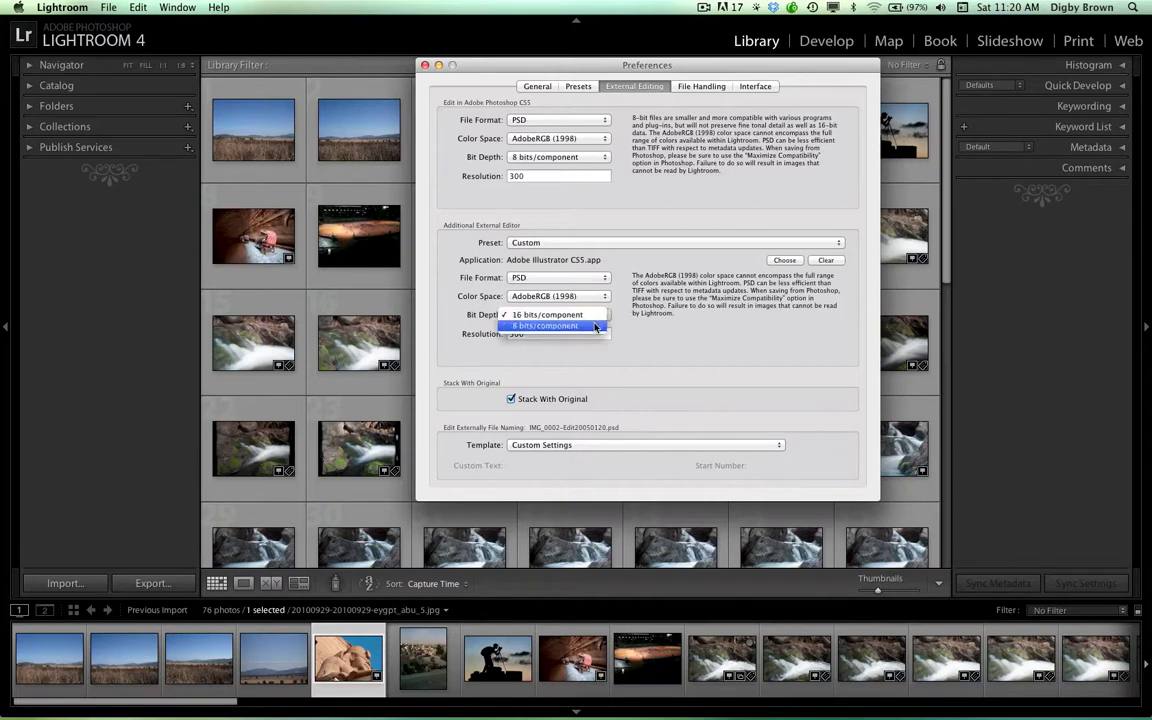
click(596, 327)
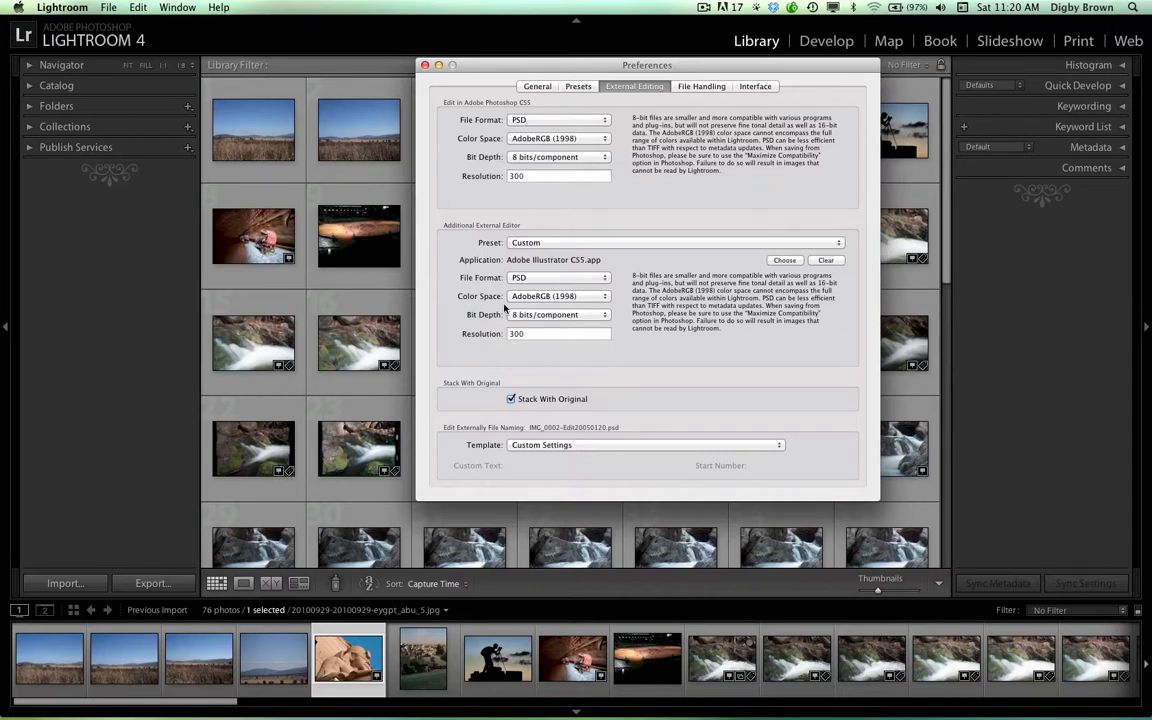
Examine the DNG extension, compatibility and JPEG preview choices and the illegal file name character options in the File Handling preferences
click(690, 86)
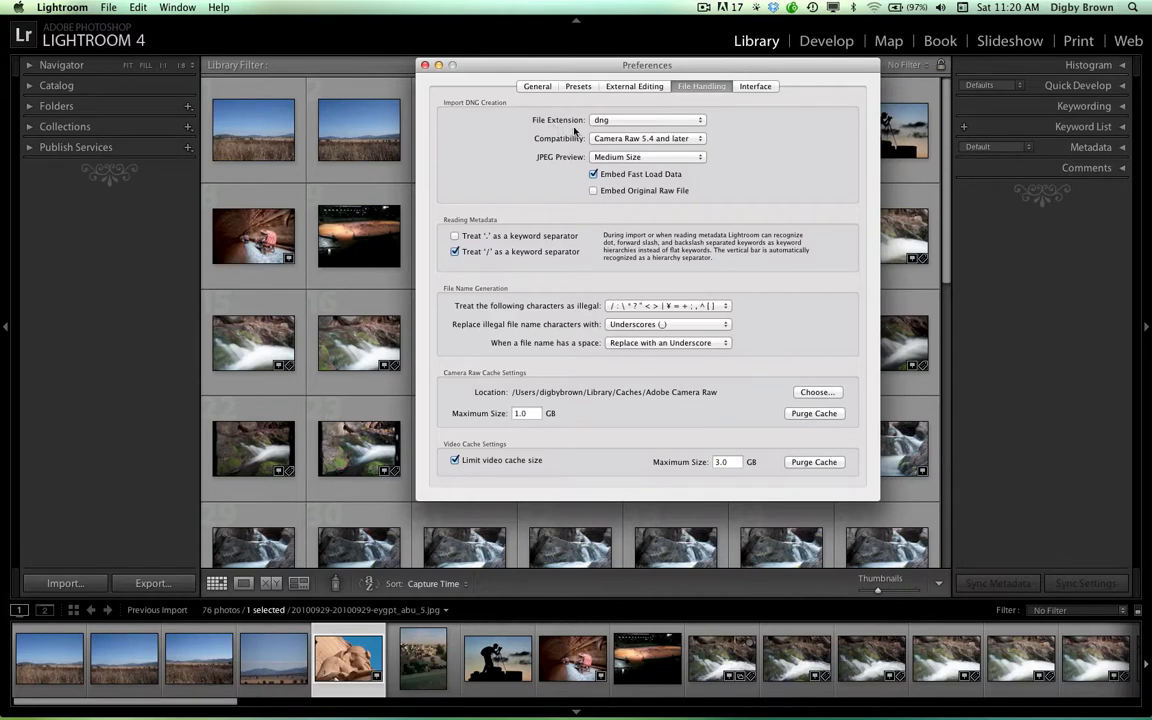
click(618, 121)
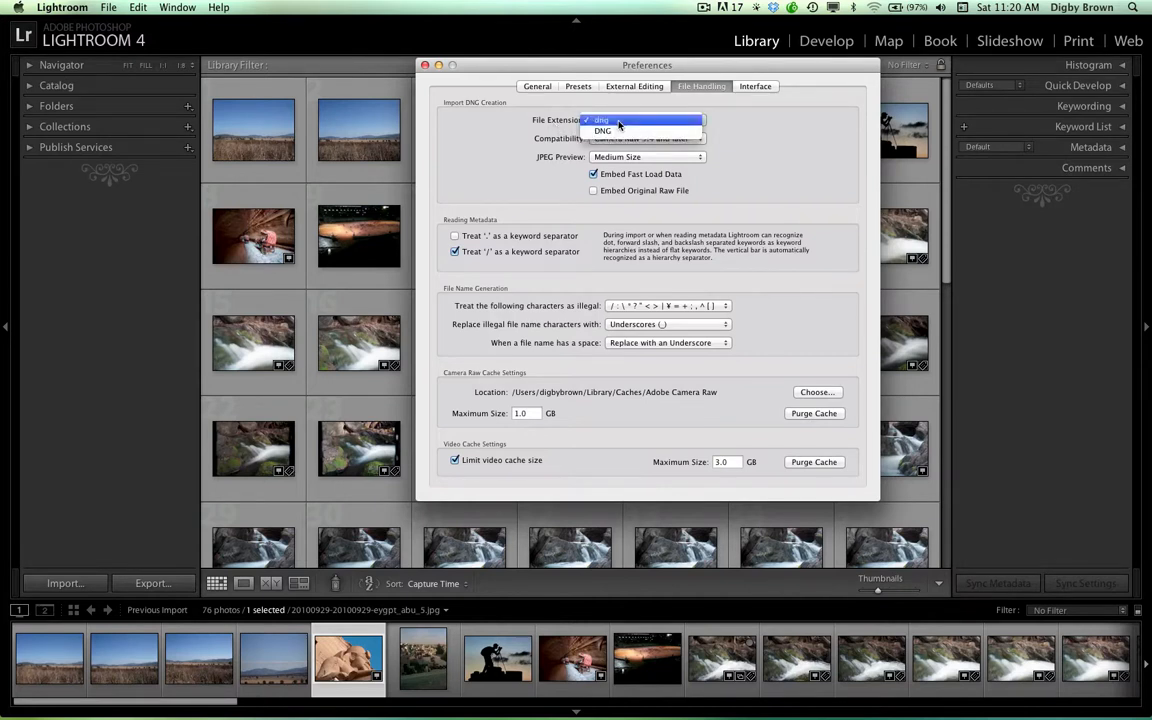
click(618, 121)
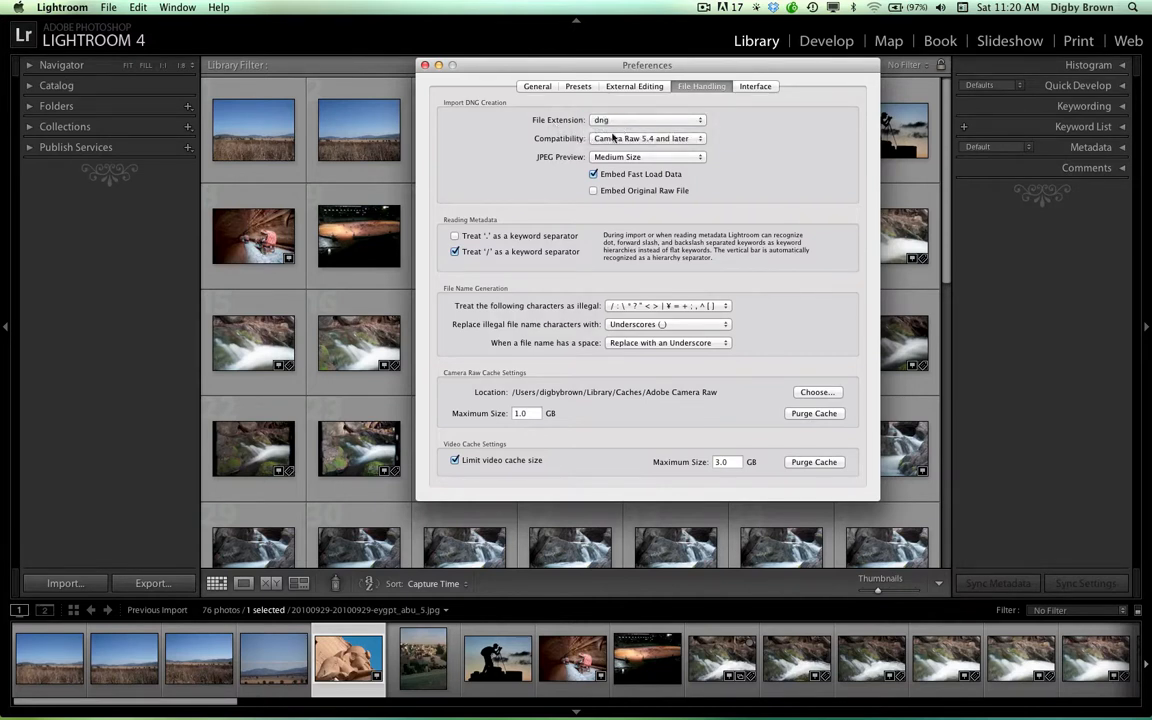
click(612, 142)
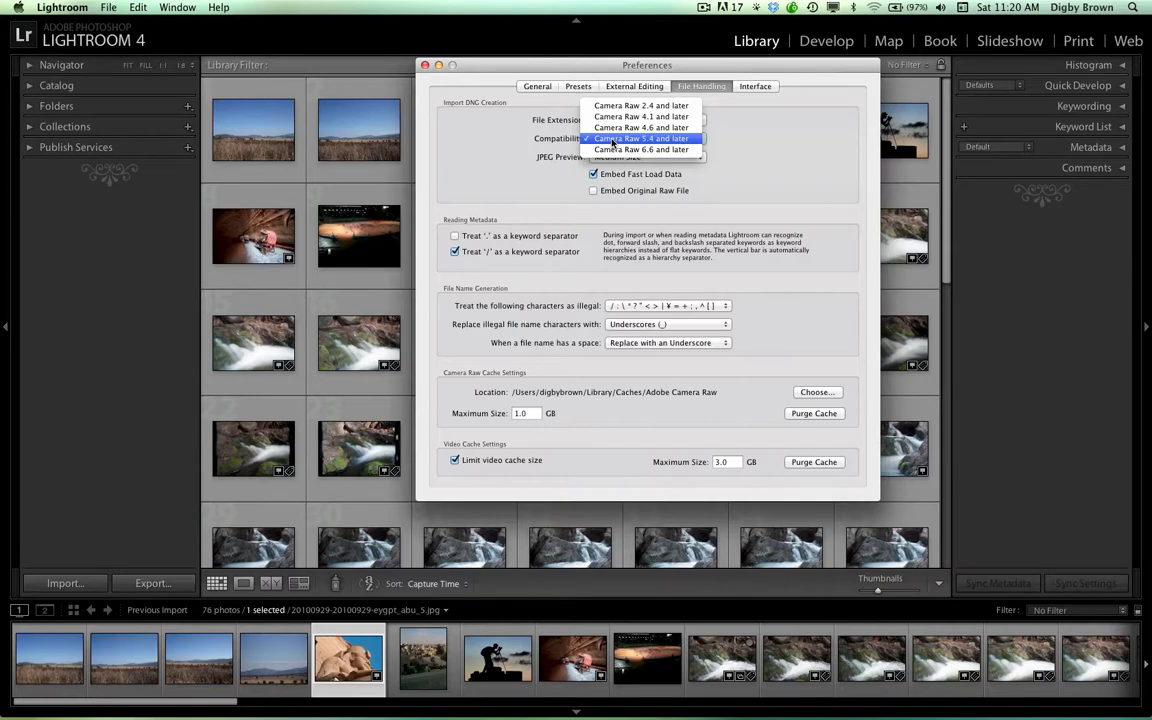
click(613, 139)
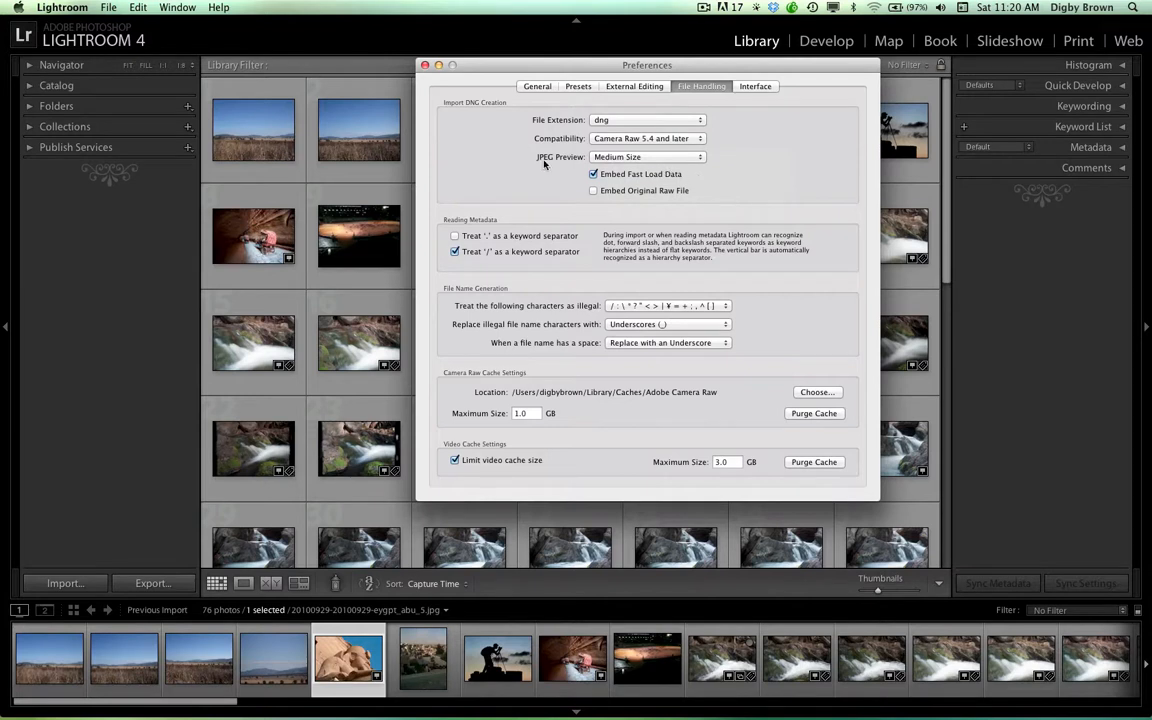
click(650, 158)
click(650, 159)
click(727, 306)
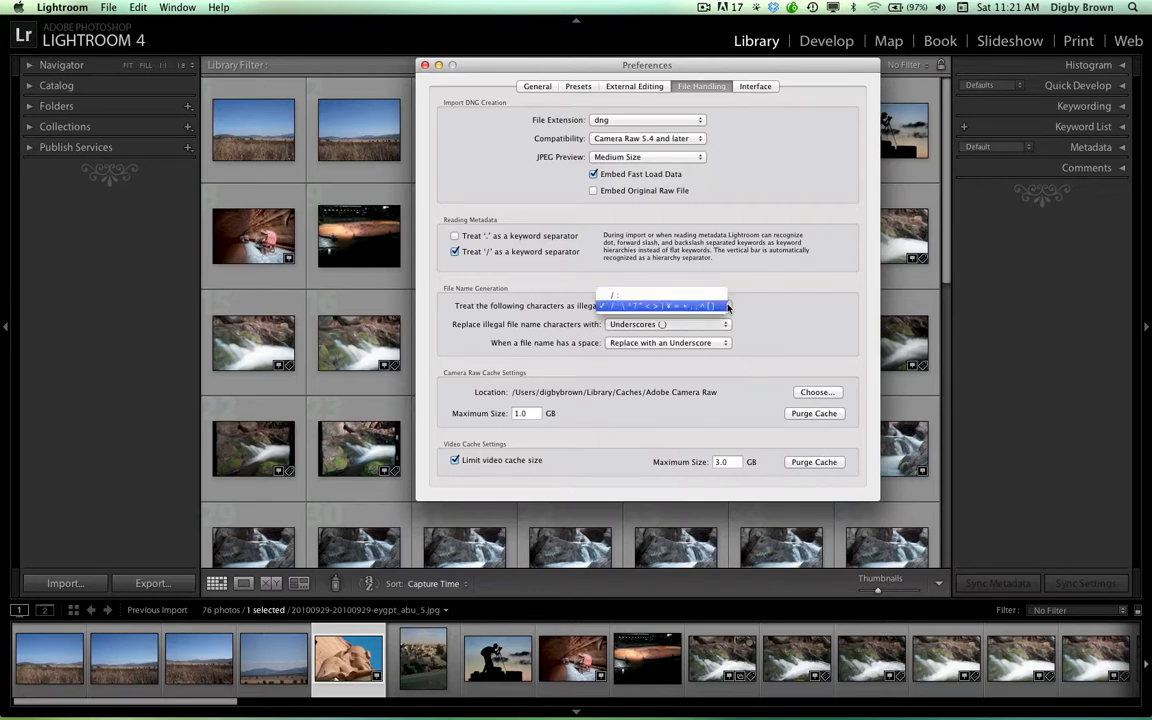
click(727, 306)
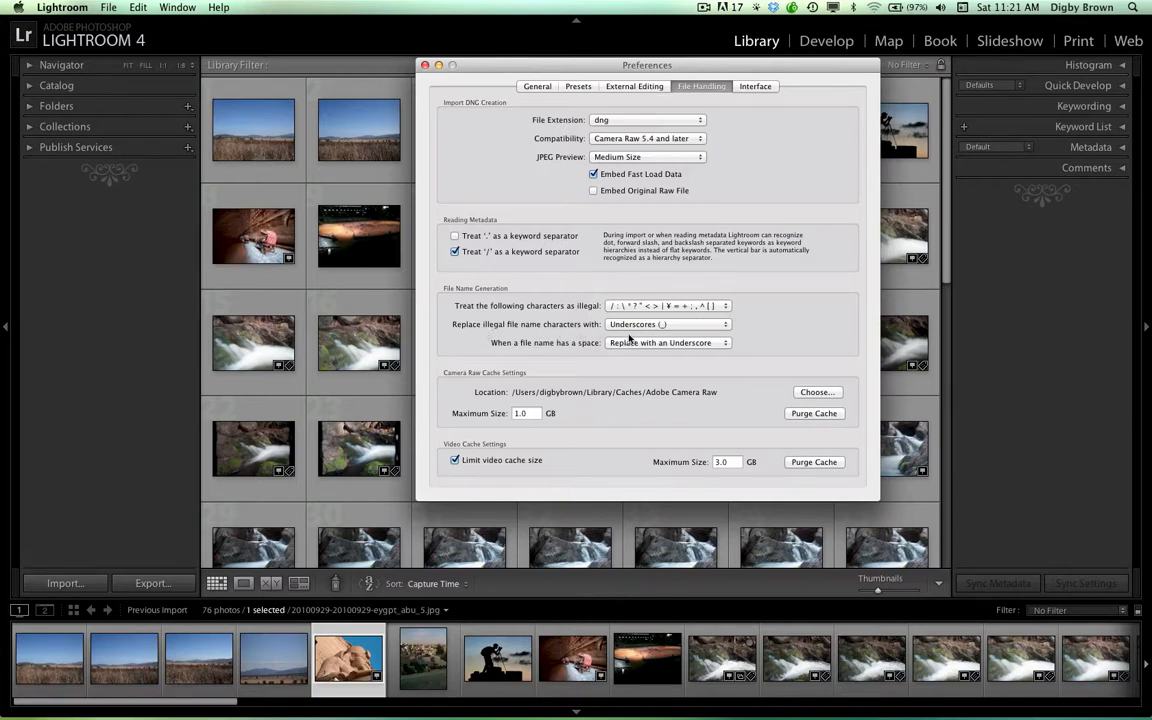
Examine the replacement choices for illegal file name characters in the File Handling preferences, keeping Underscores (_)
click(708, 326)
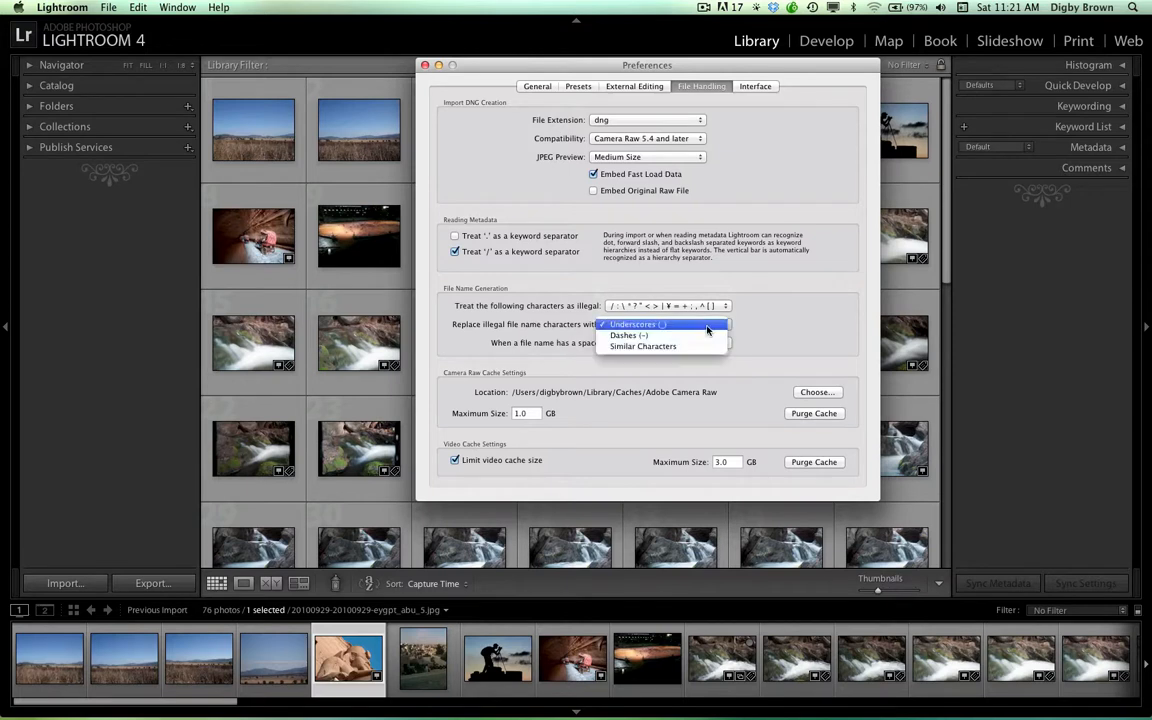
click(707, 326)
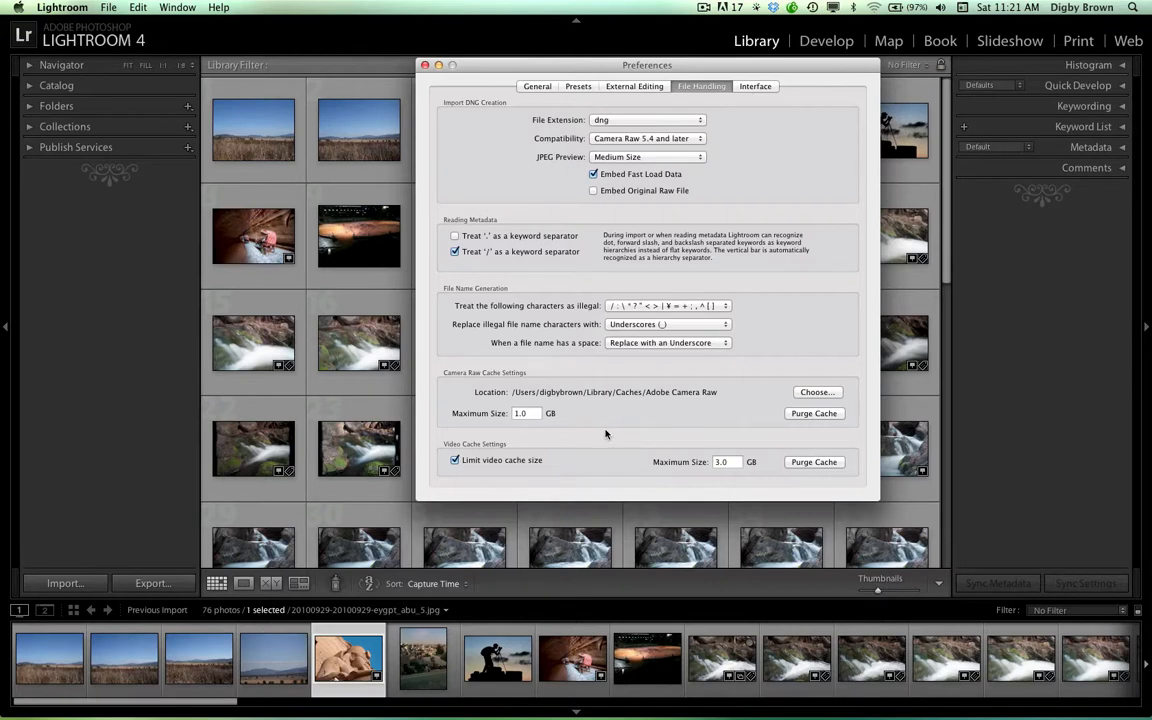
Examine the panel font size choices in the Interface preferences, keeping the size at Large
click(765, 87)
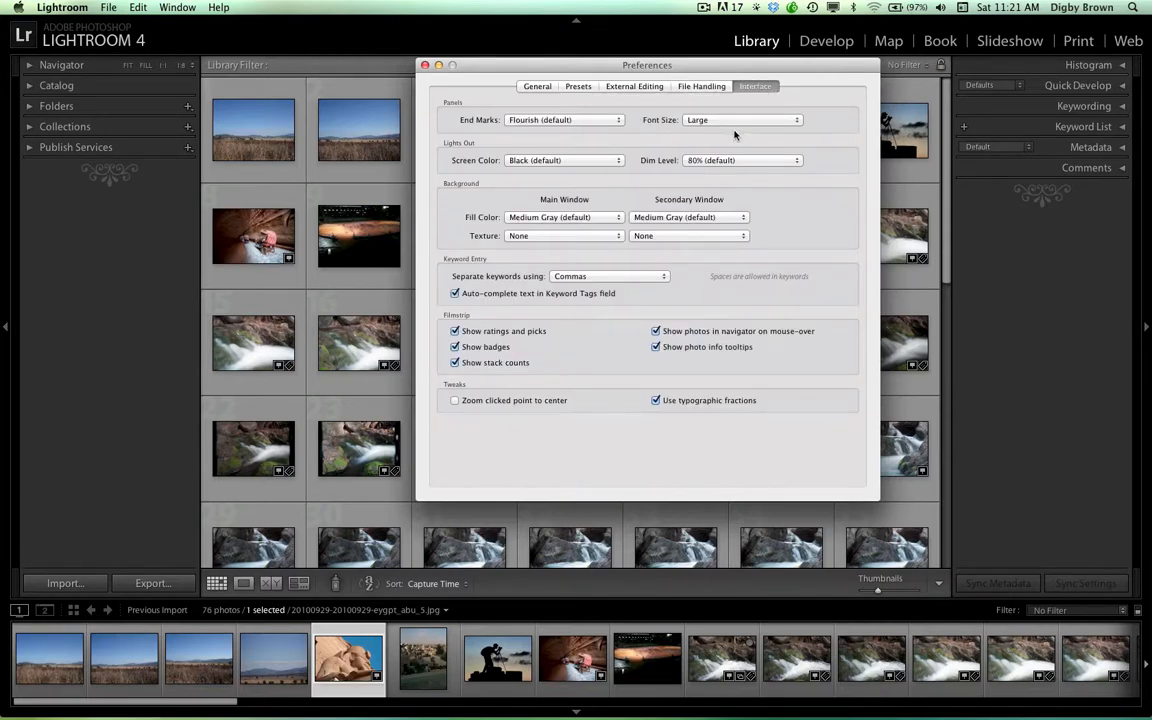
click(736, 121)
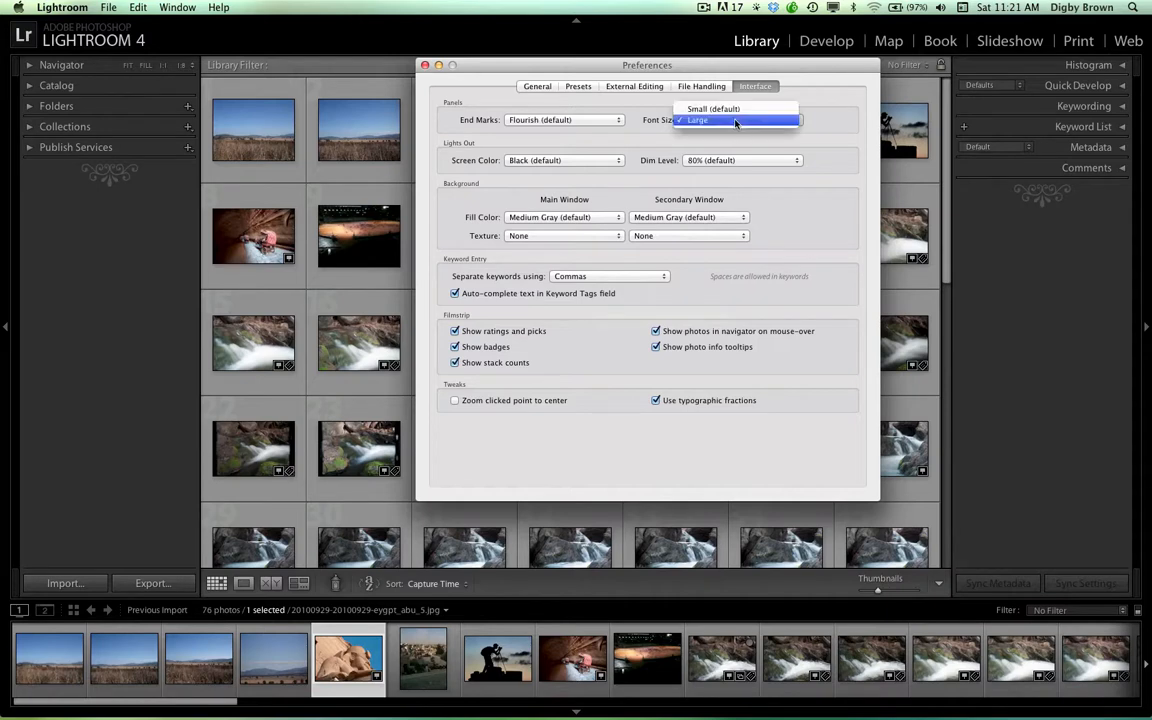
click(736, 121)
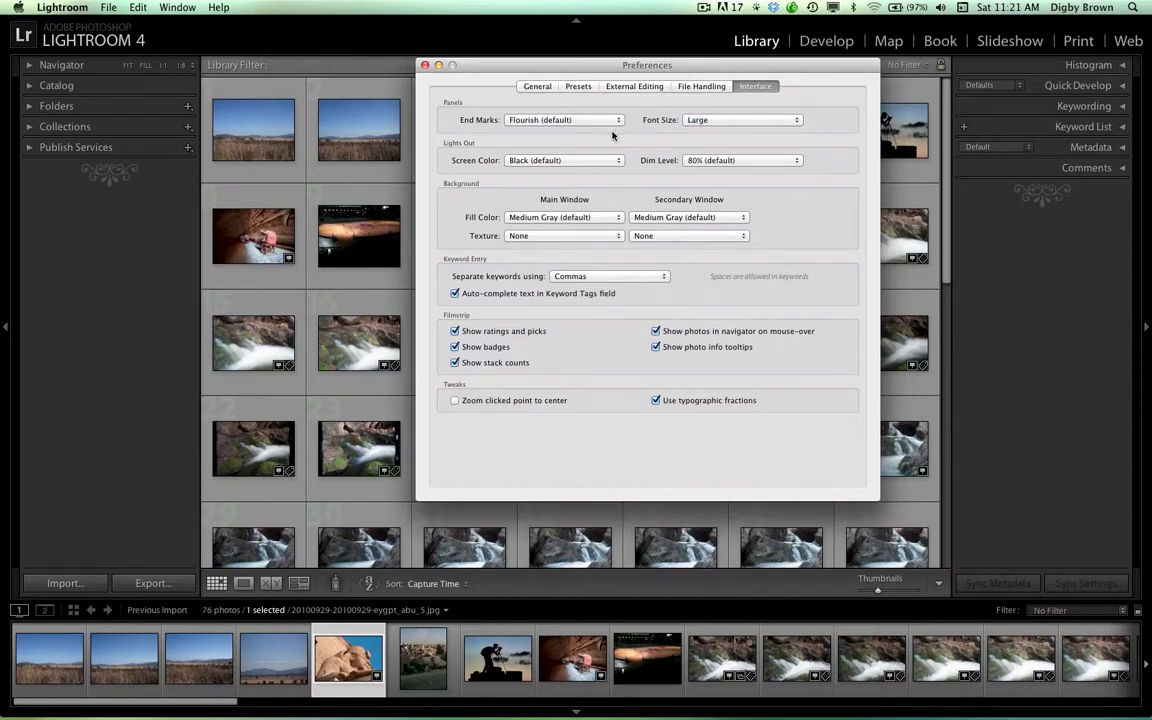
click(737, 121)
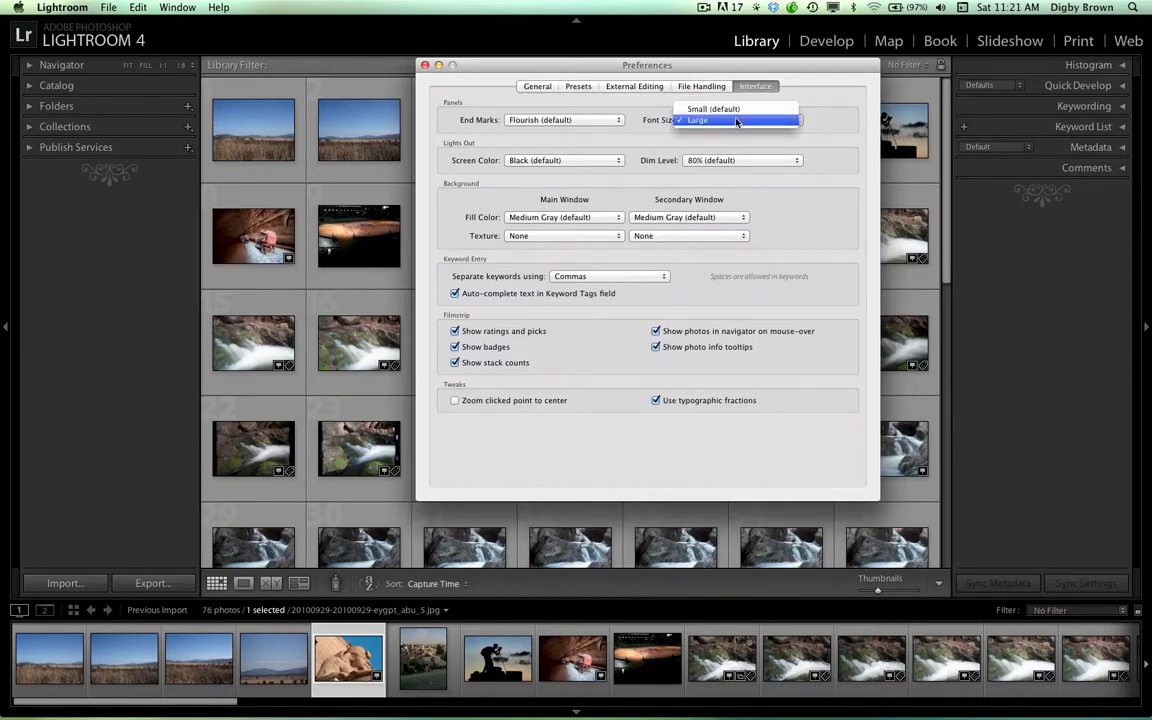
click(737, 121)
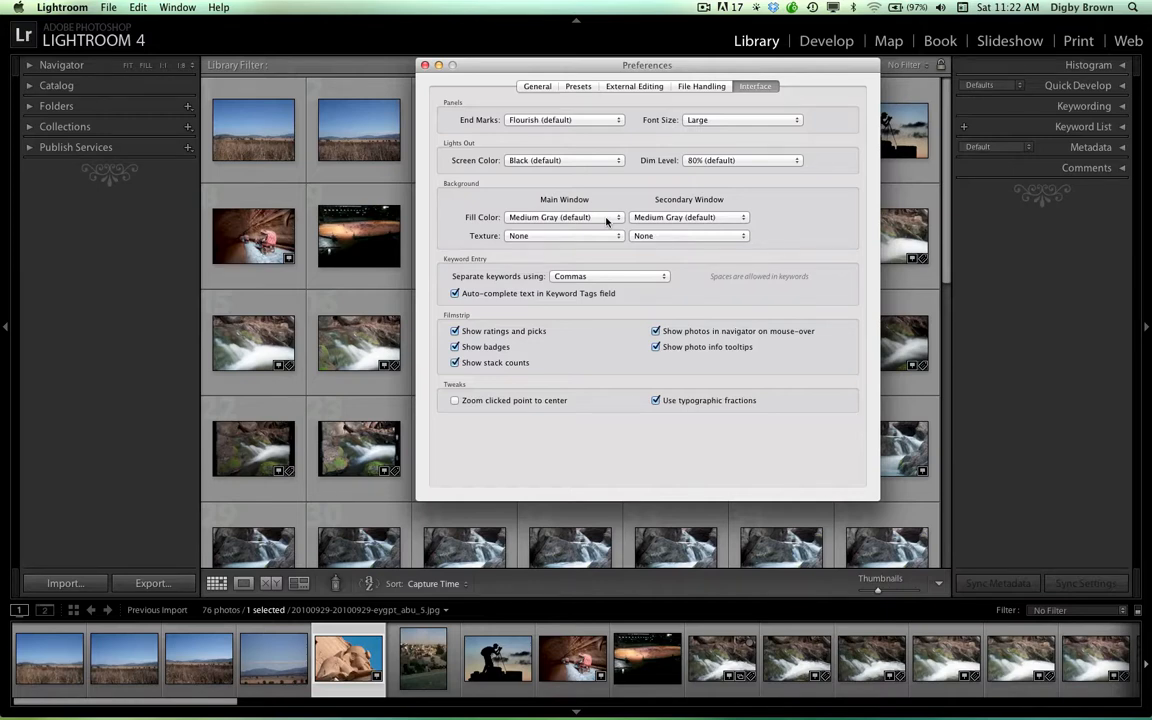
Examine the keyword separator choices, keeping Commas, and return to the General preferences
click(625, 277)
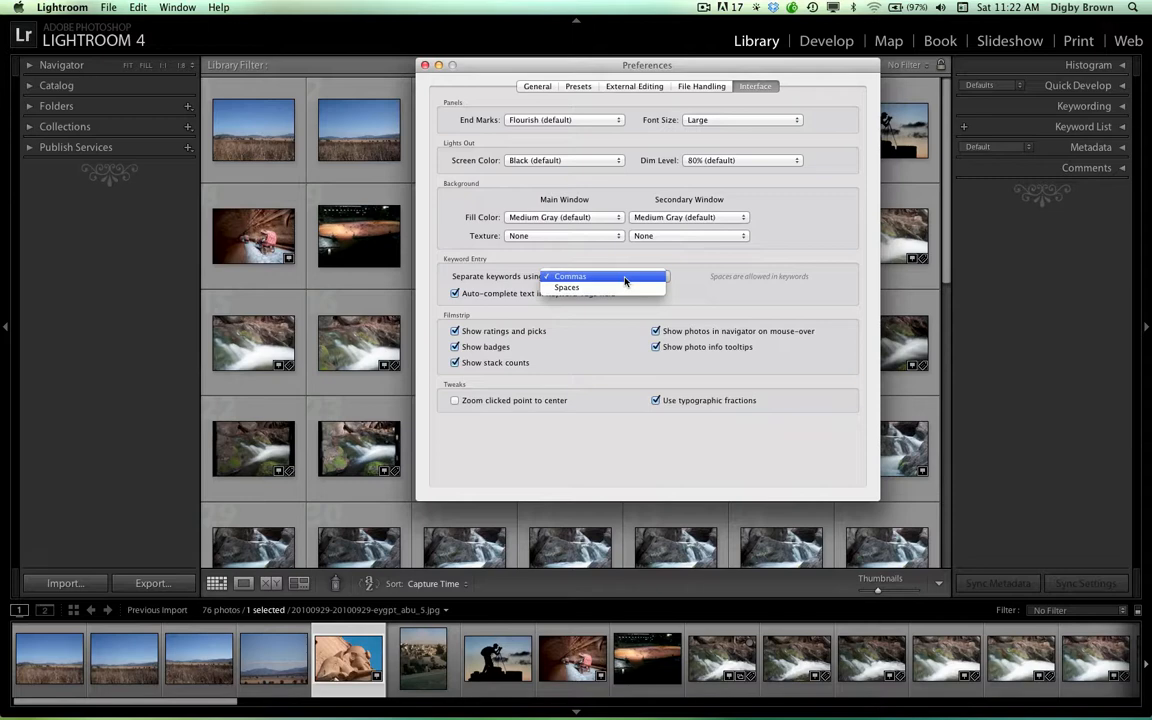
click(625, 279)
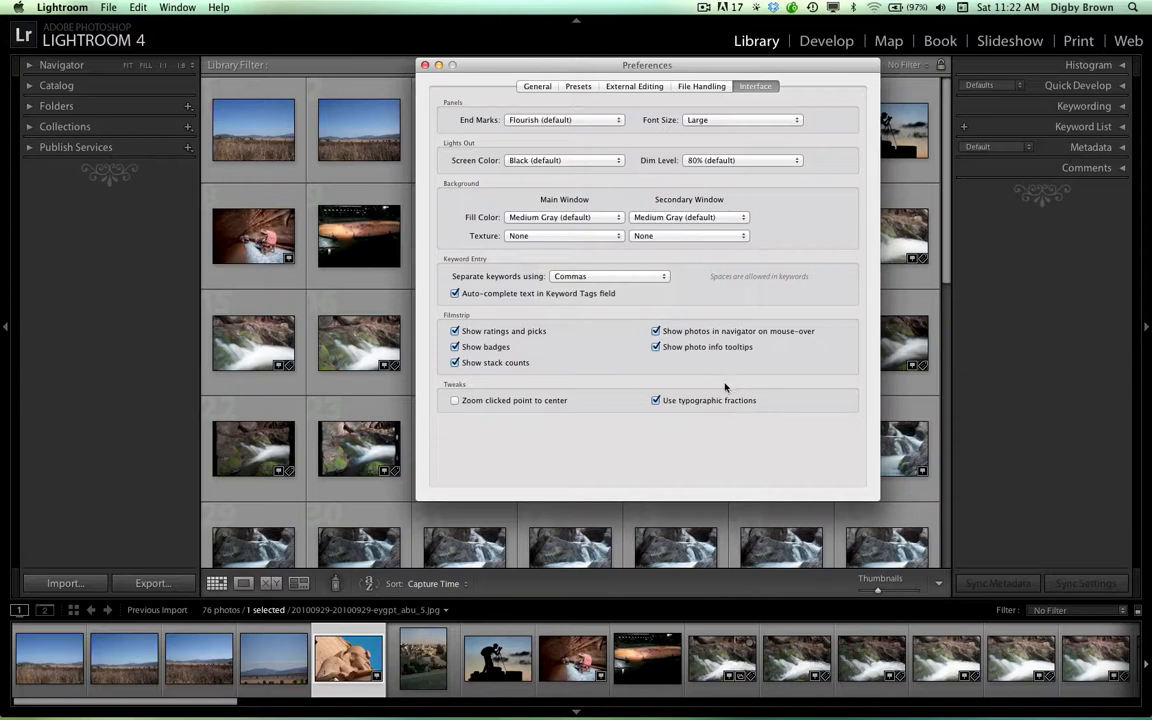
click(537, 86)
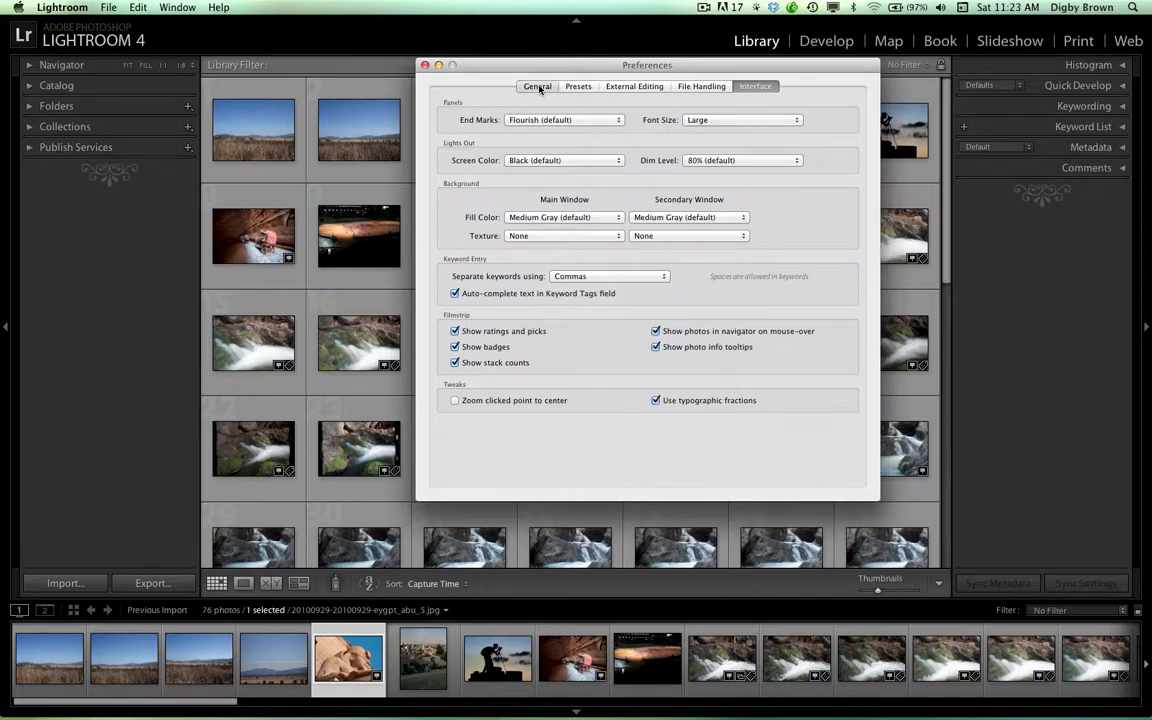